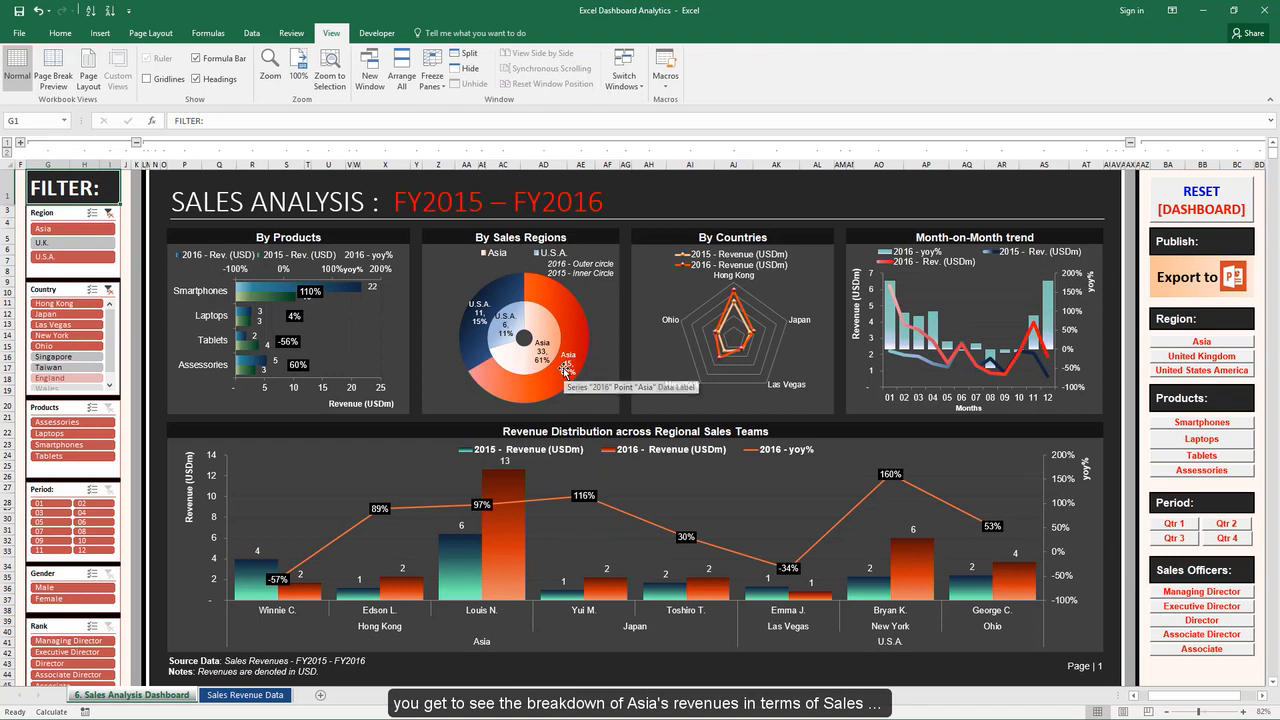
# Filter the dashboard to the Smartphones product only, and reset all dashboard filters
pyautogui.moveTo(556, 379)
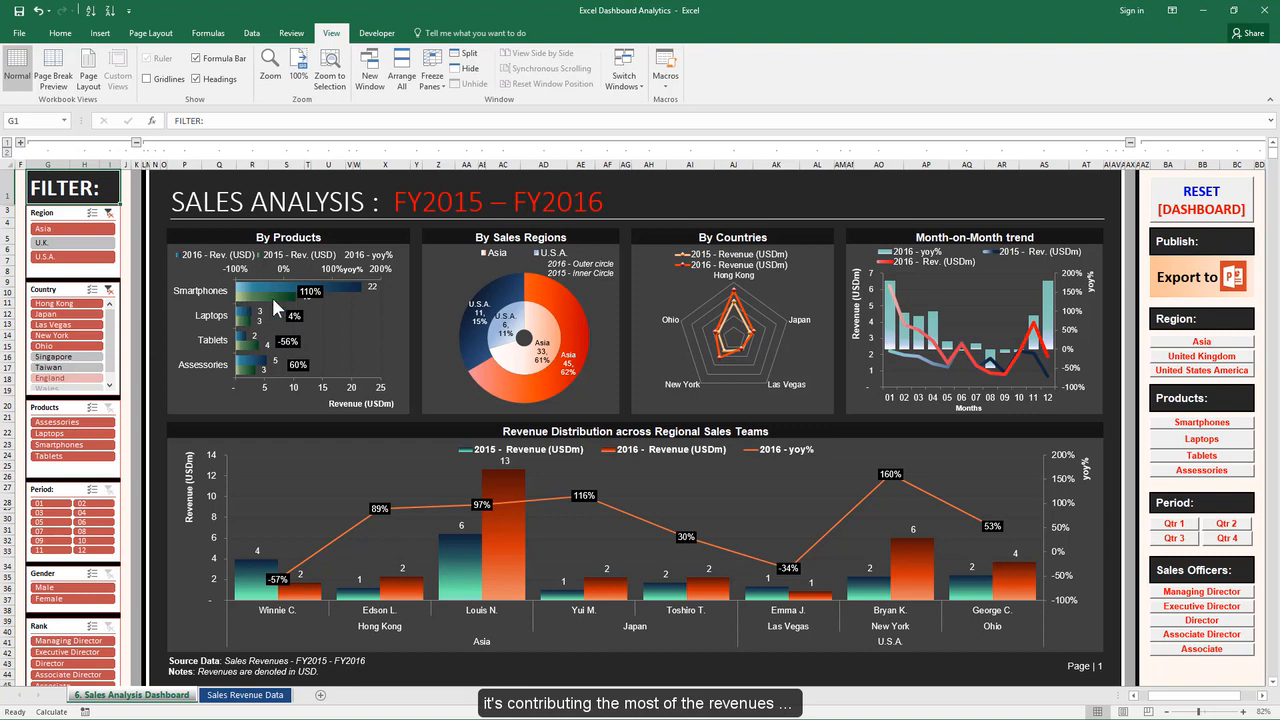
pyautogui.click(72, 444)
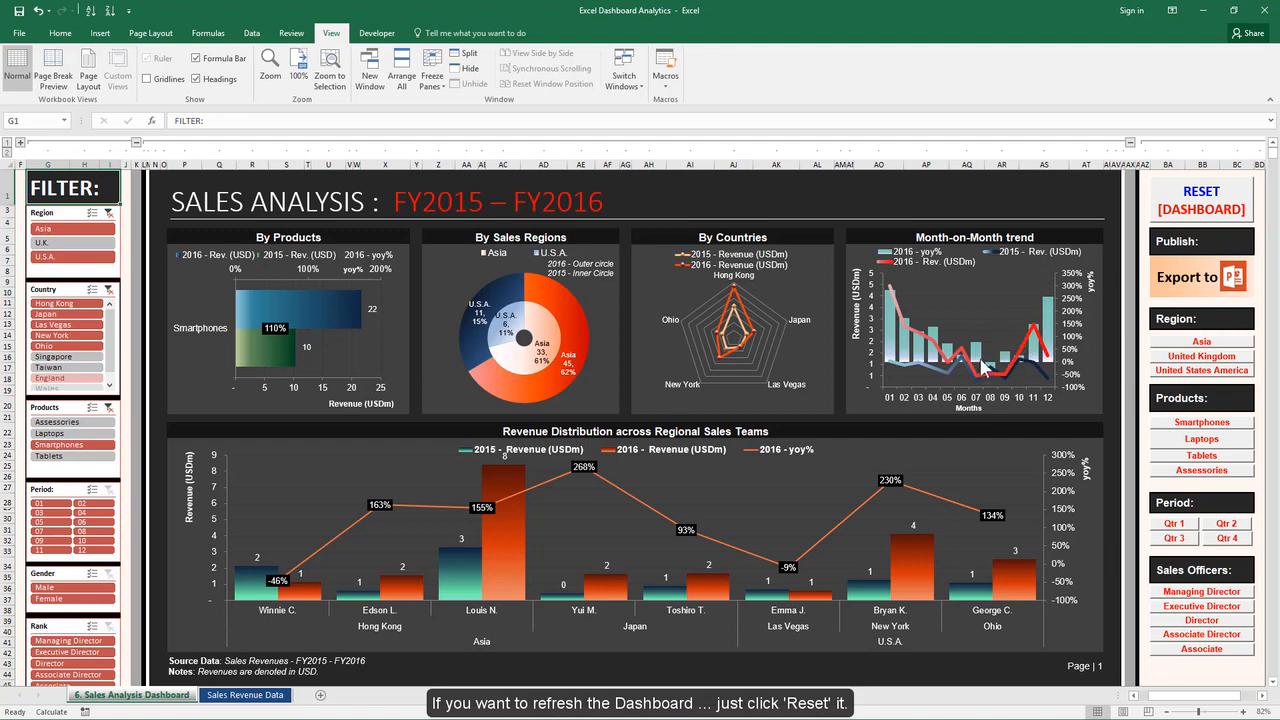
pyautogui.click(1227, 220)
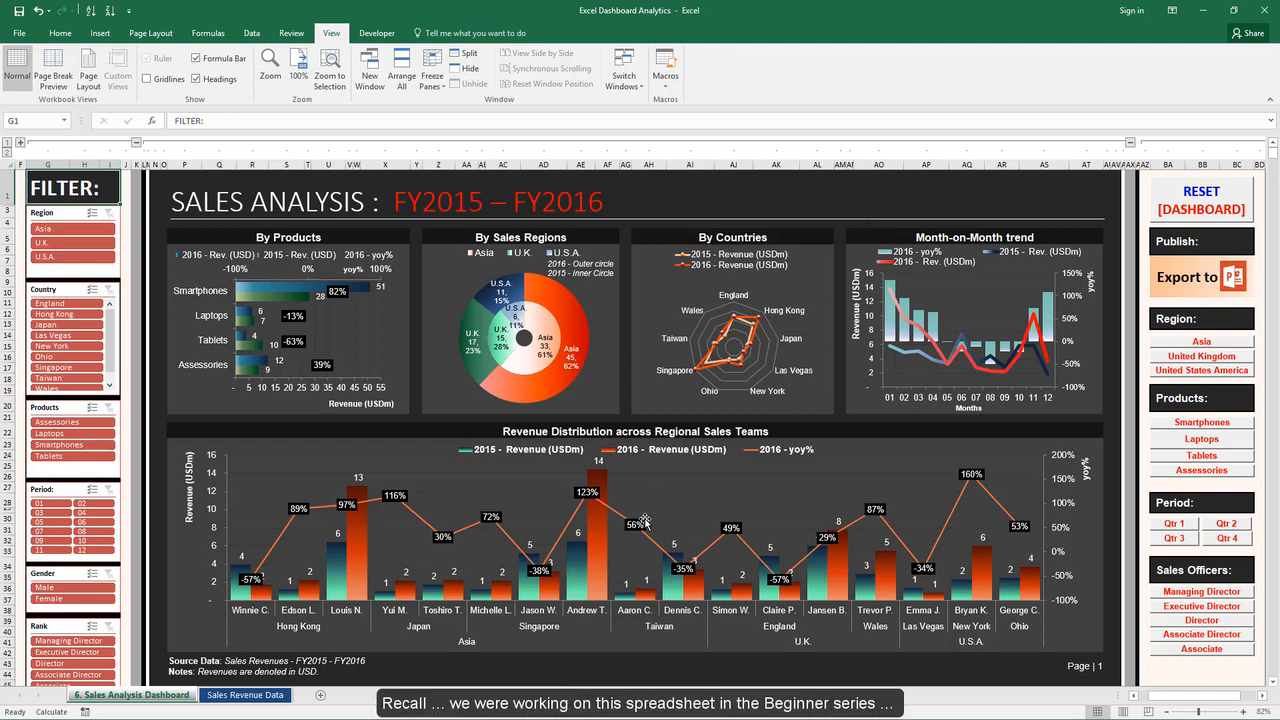
# Switch to the Sales Revenue Data sheet and examine its columns and the first and last records
pyautogui.click(248, 695)
pyautogui.click(586, 552)
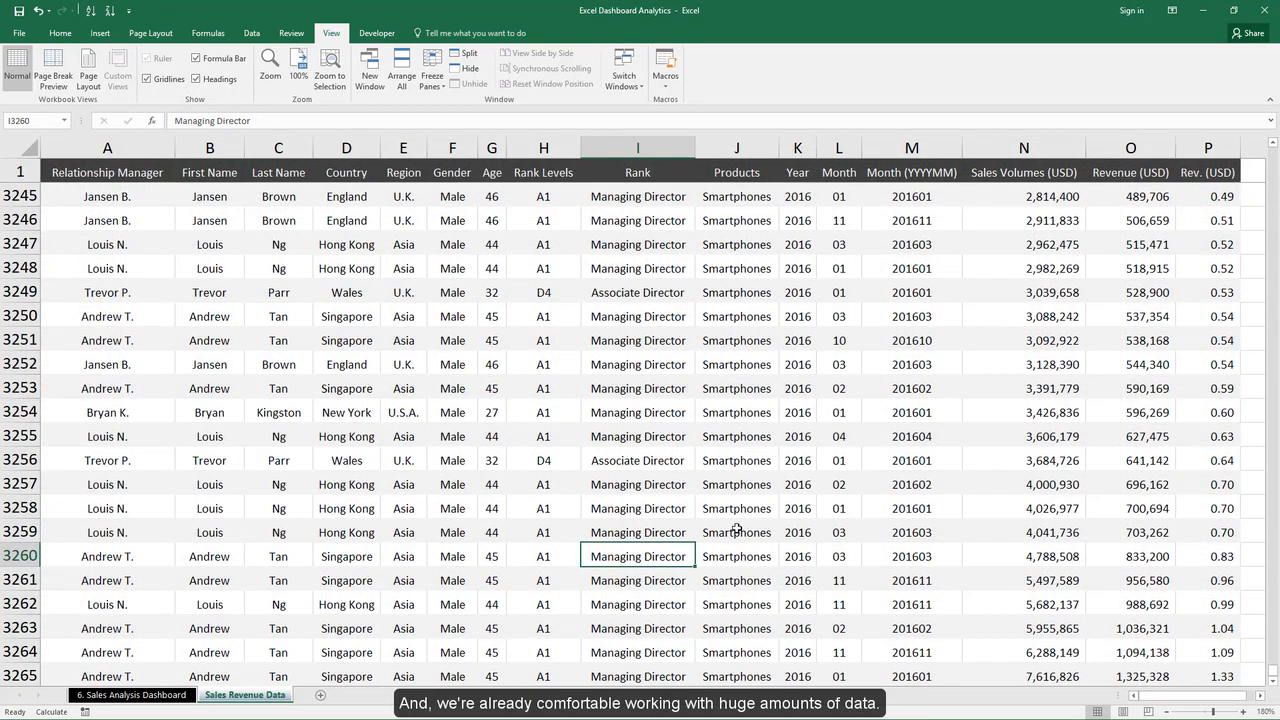
pyautogui.click(752, 436)
pyautogui.hotkey('ctrl', 'Up')
pyautogui.press('Left')
pyautogui.hotkey('ctrl', 'Left')
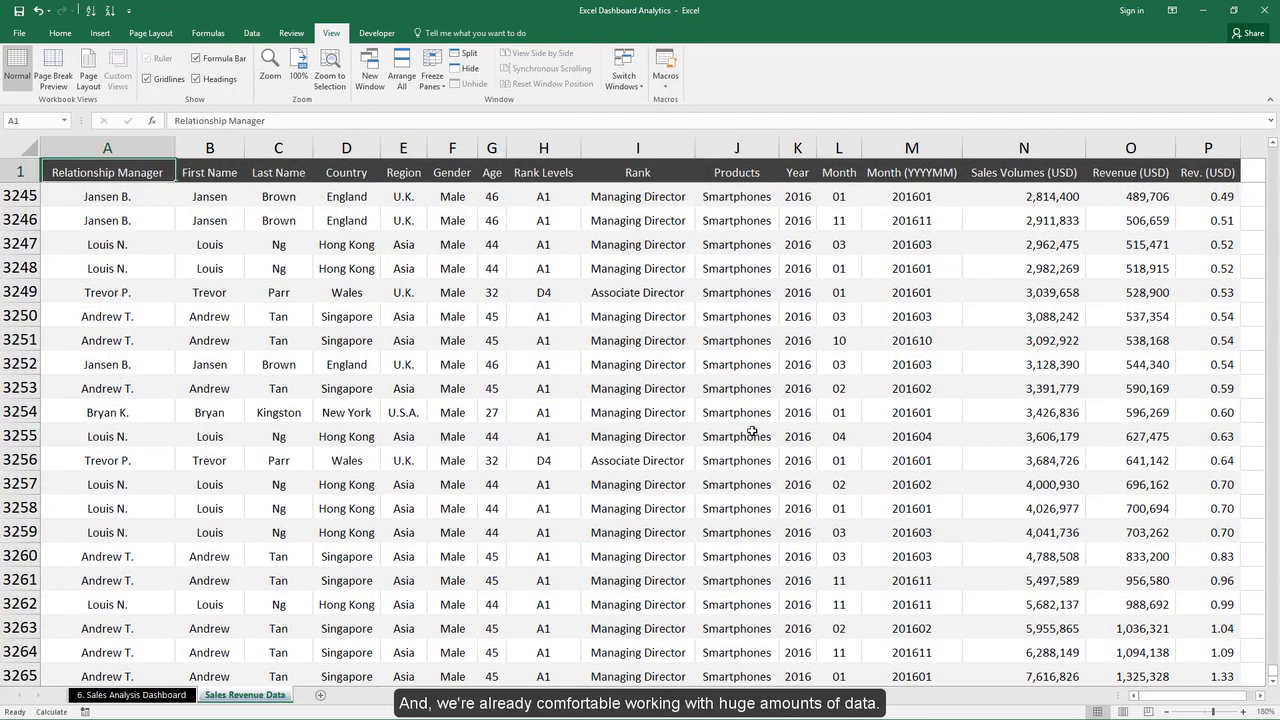
pyautogui.press('Right')
pyautogui.press('Down')
pyautogui.press('Down')
pyautogui.press('Down')
pyautogui.press('Down')
pyautogui.press('Down')
pyautogui.press('Down')
pyautogui.press('Down')
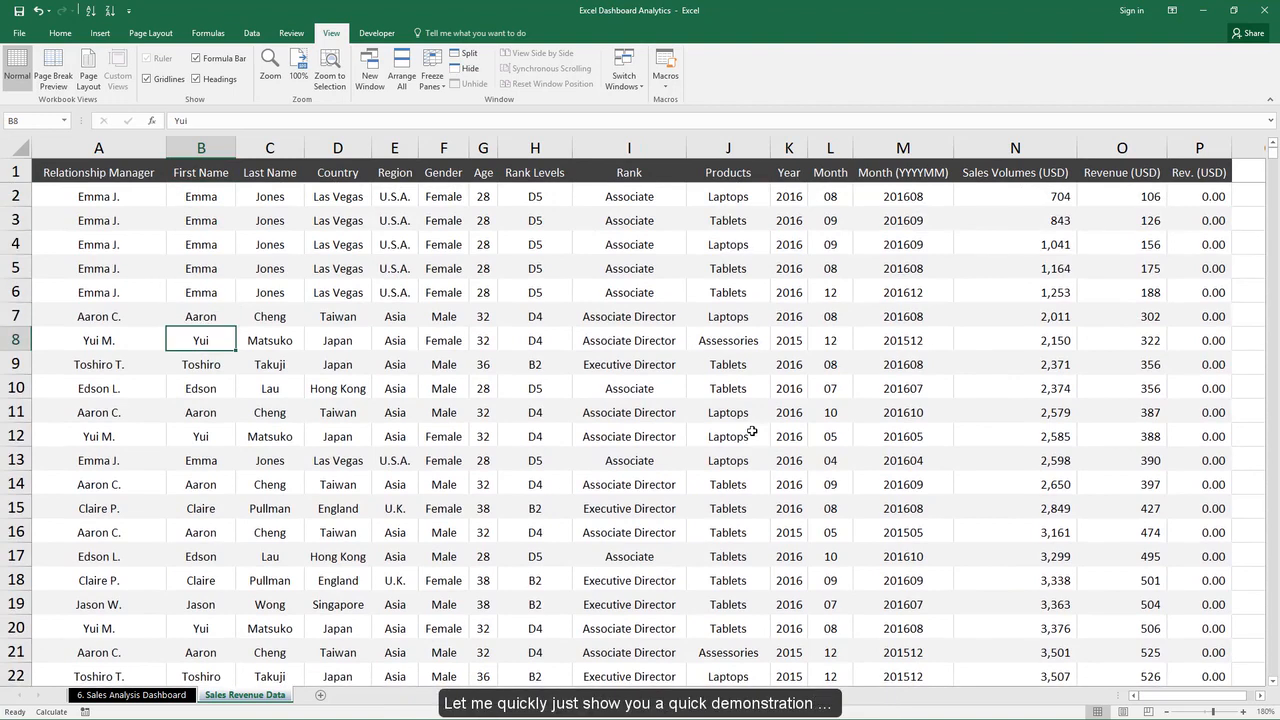
pyautogui.press('Right')
pyautogui.press('Right')
pyautogui.press('Right')
pyautogui.press('Right')
pyautogui.press('Right')
pyautogui.press('Right')
pyautogui.press('Right')
pyautogui.click(488, 296)
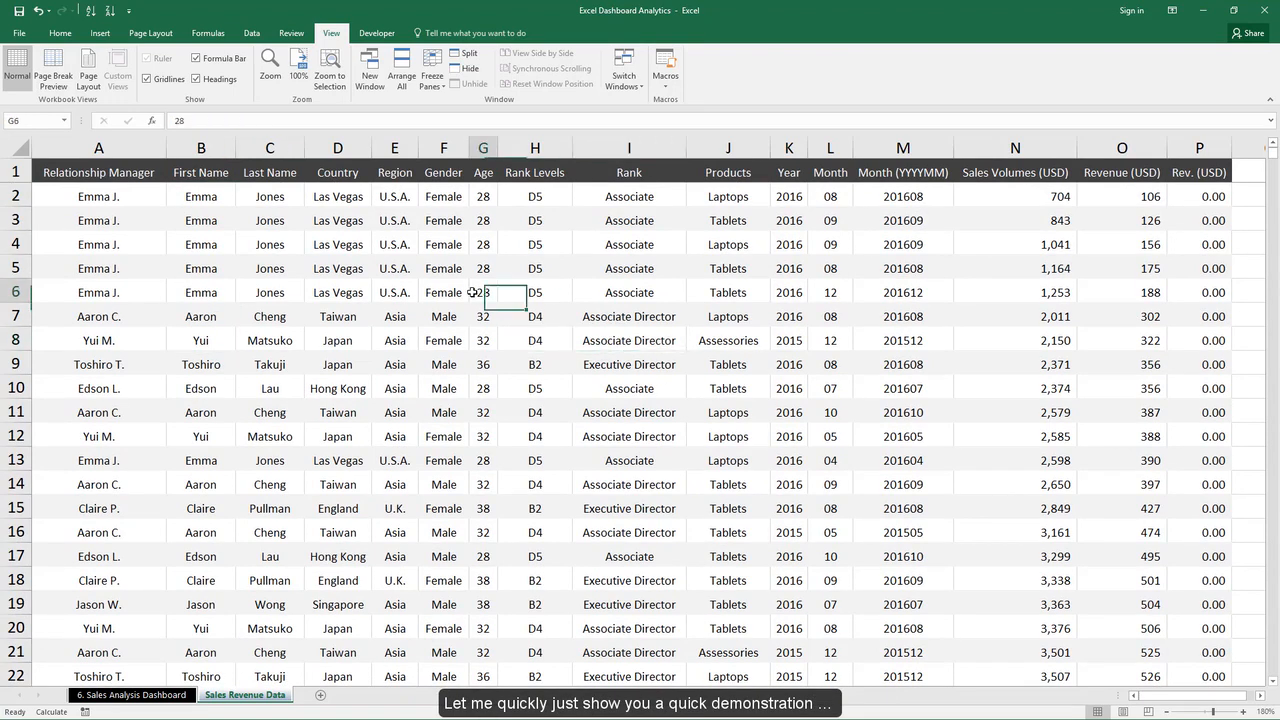
# Select the entire sales revenue data range and insert a PivotTable from it on a new worksheet
pyautogui.press('Up')
pyautogui.press('Left')
pyautogui.hotkey('ctrl', 'a')
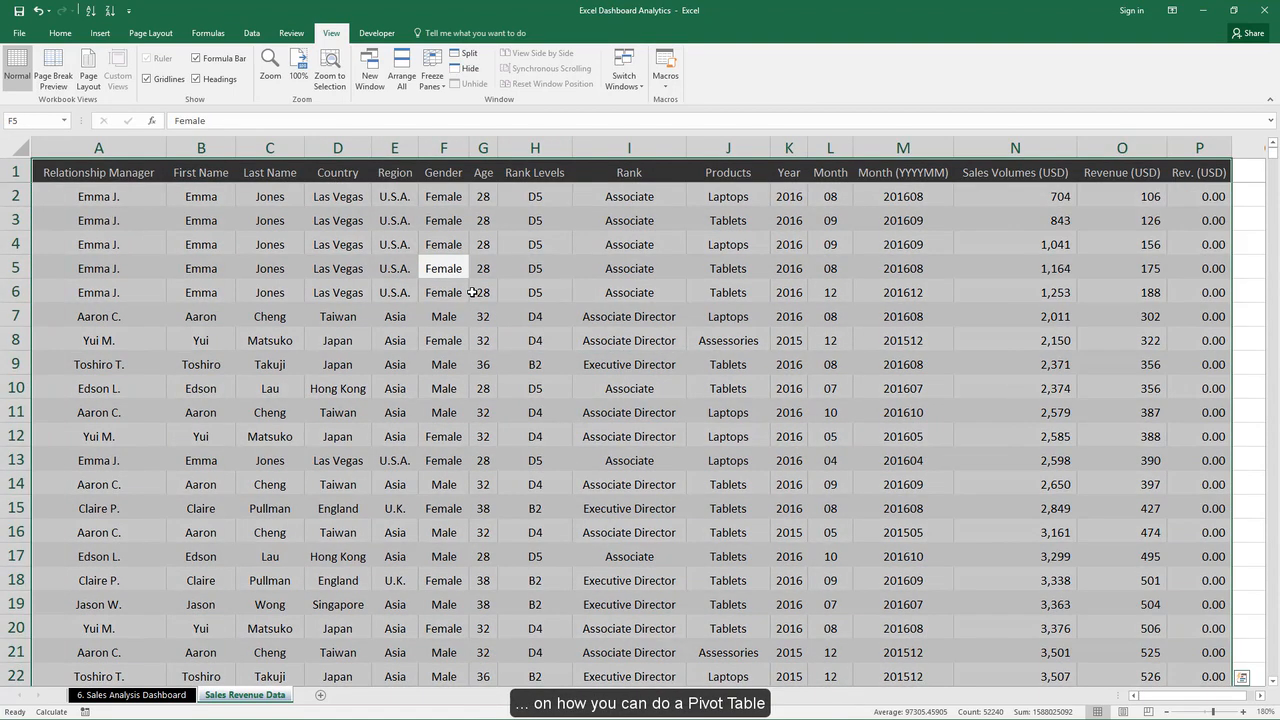
pyautogui.hotkey('alt', 'n')
pyautogui.press('v')
pyautogui.press('Return')
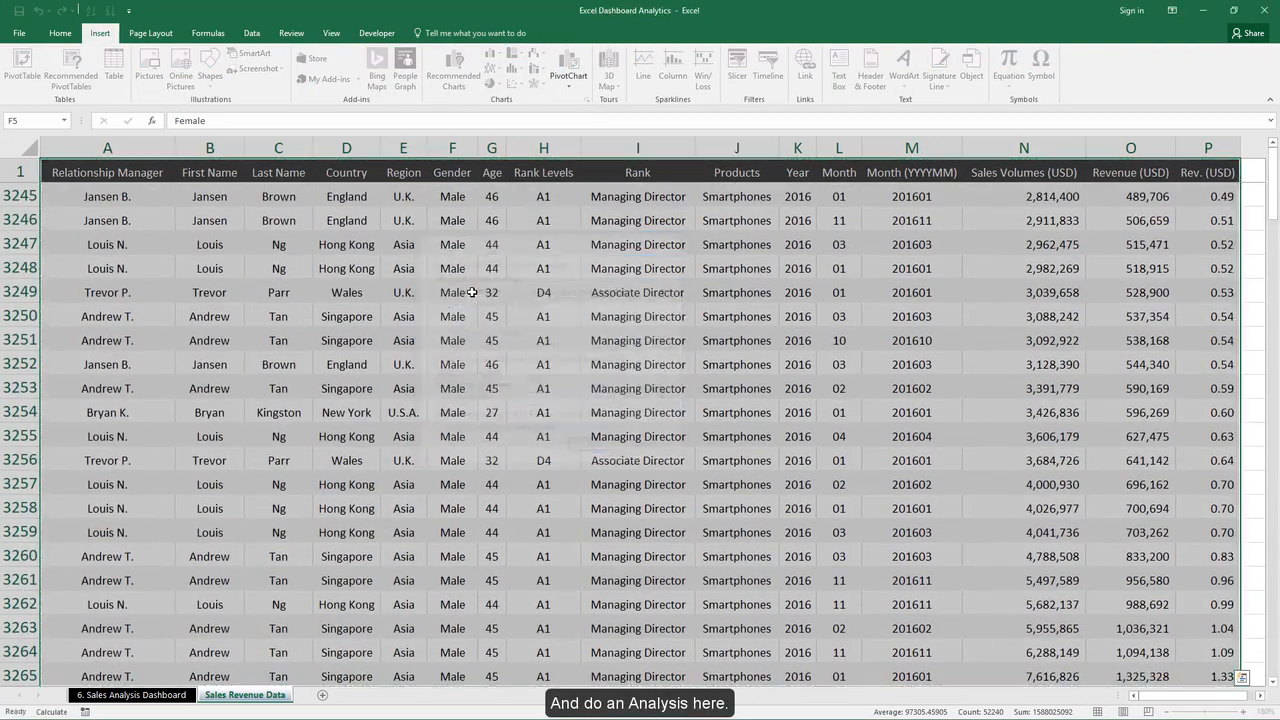
# Set the new pivot table sheet's zoom to 180% and select a cell inside the empty pivot table
pyautogui.hotkey('alt', 'w')
pyautogui.write('qc180')
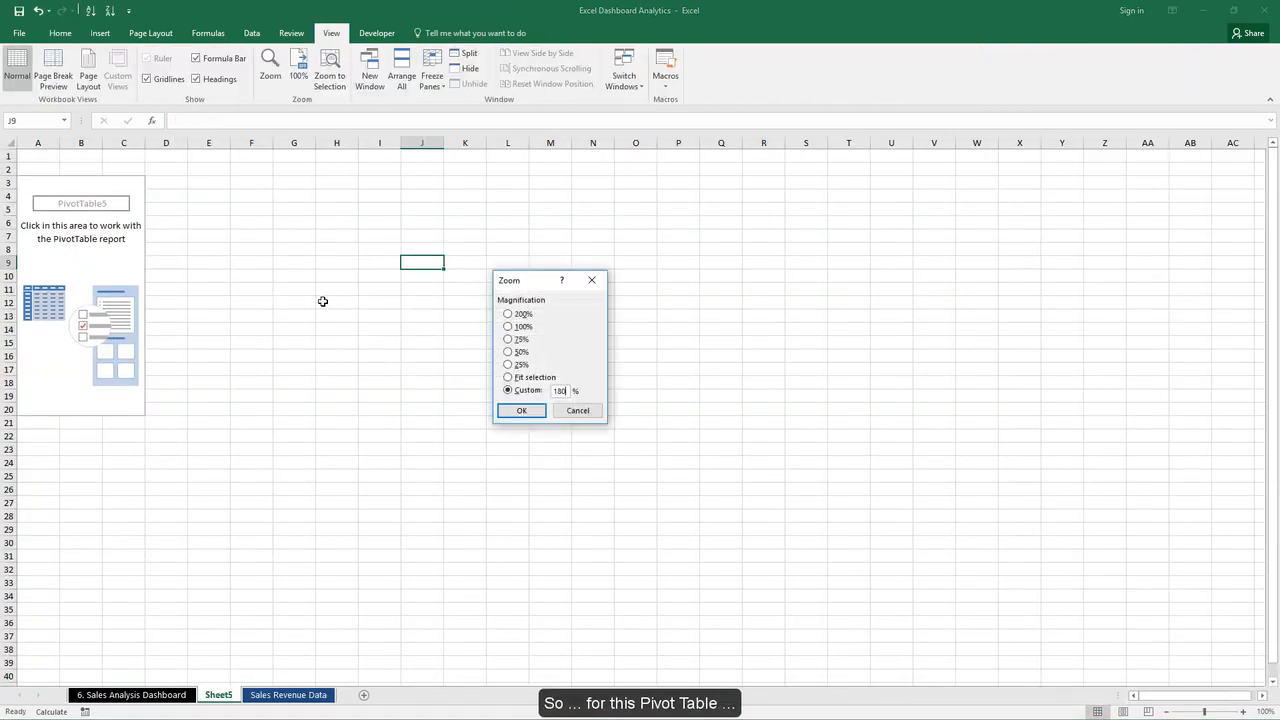
pyautogui.press('Return')
pyautogui.hotkey('ctrl', 'Left')
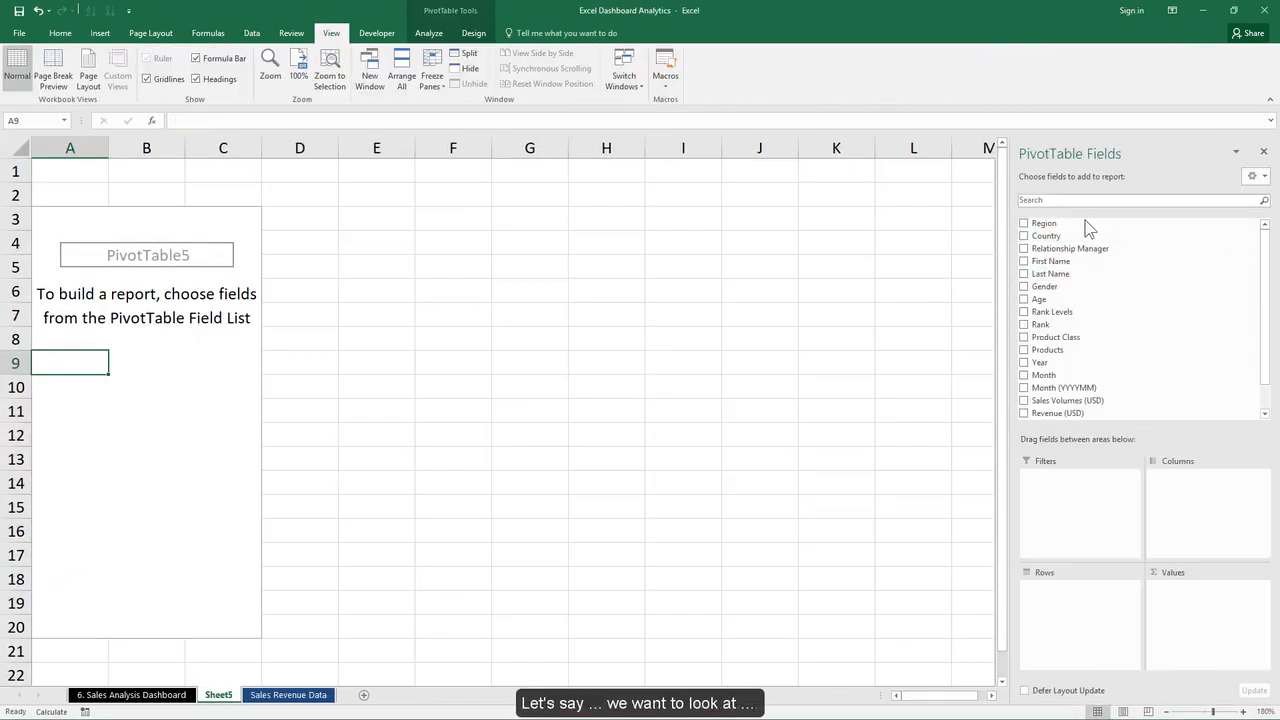
# Build the pivot table with Region as rows, Year as columns and the sum of Sales Volumes (USD) as values
pyautogui.moveTo(1044, 223); pyautogui.dragTo(1084, 605)
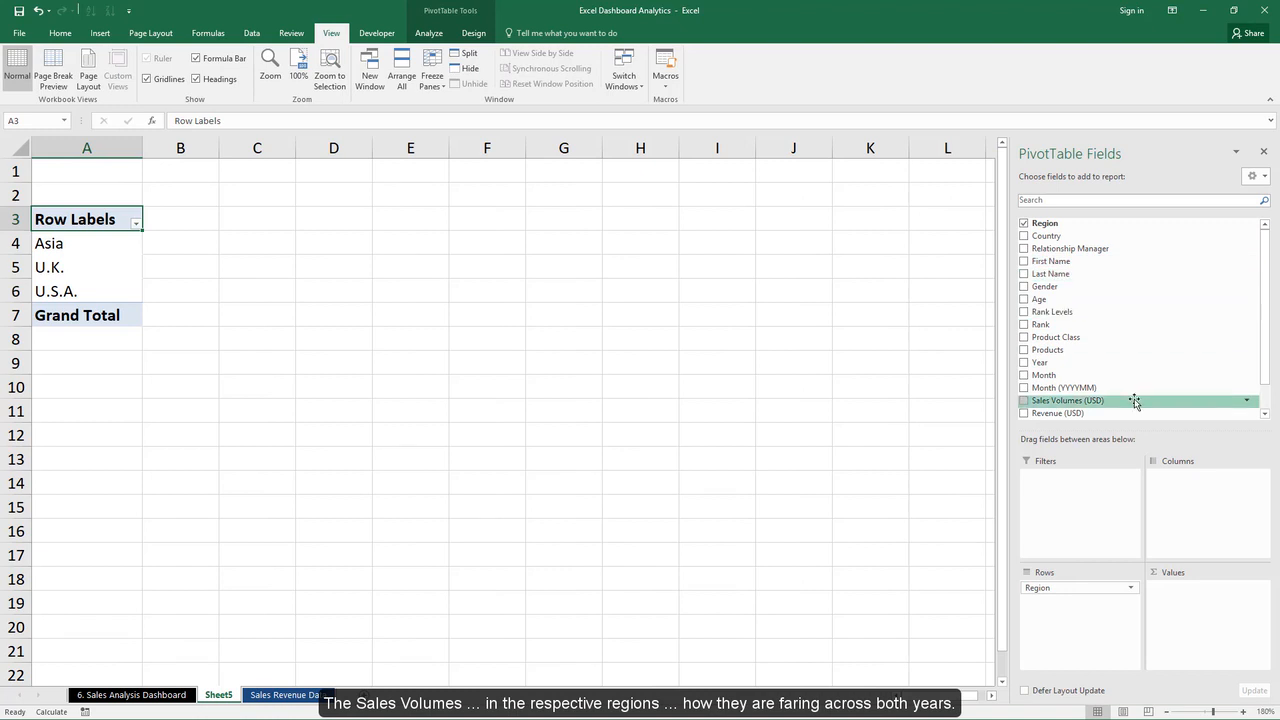
pyautogui.moveTo(1135, 401); pyautogui.dragTo(1198, 615)
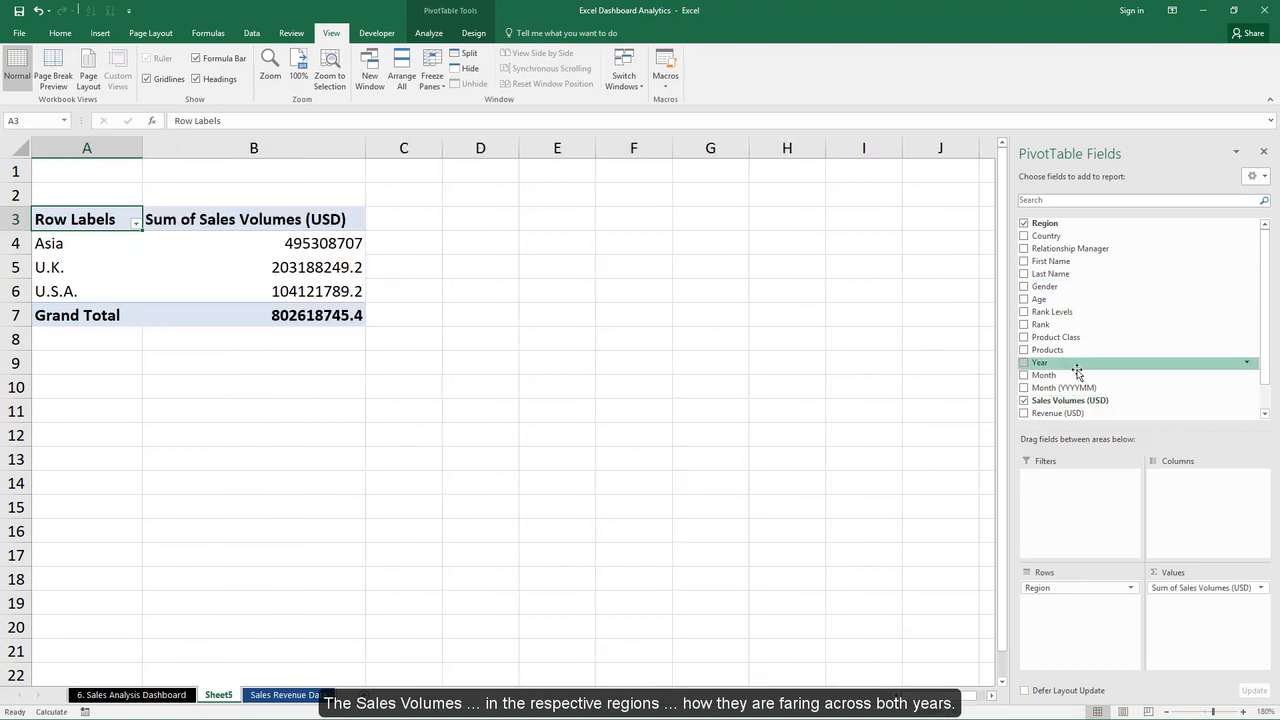
pyautogui.moveTo(1077, 372); pyautogui.dragTo(1176, 495)
# Remove the Grand Total column from the pivot table
pyautogui.rightClick(556, 246)
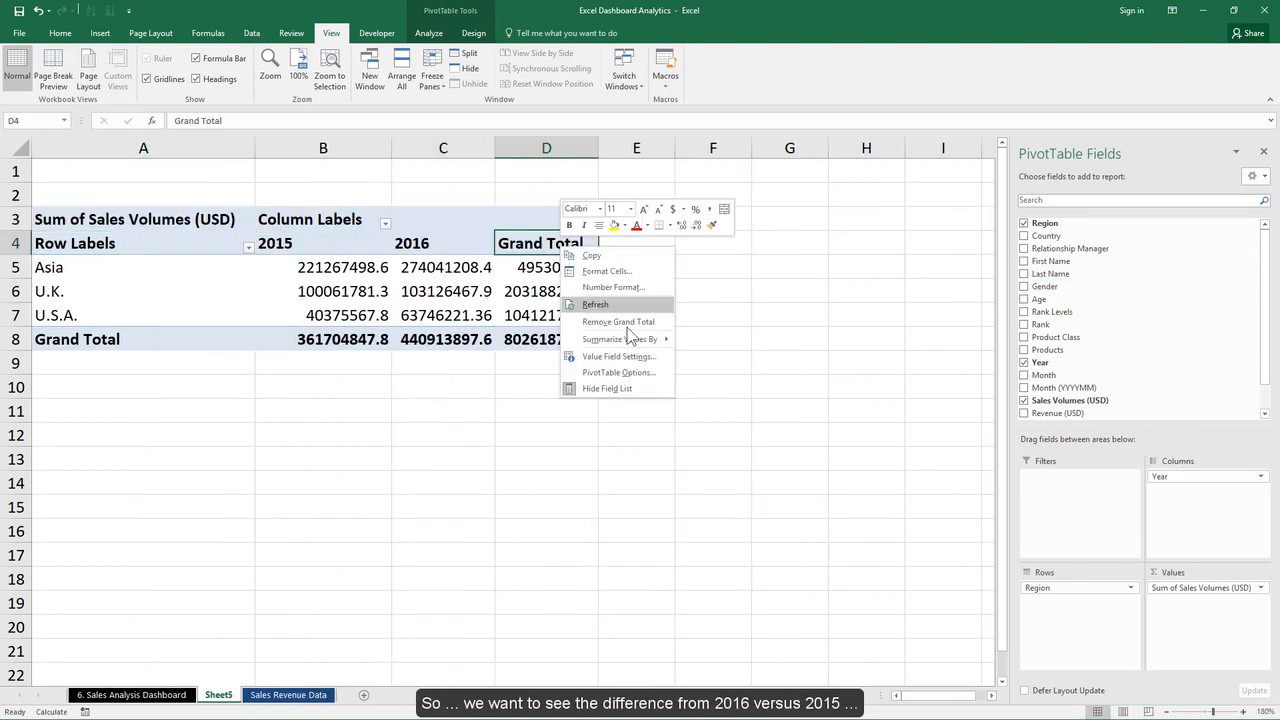
pyautogui.click(628, 322)
pyautogui.press('Left')
pyautogui.press('Down')
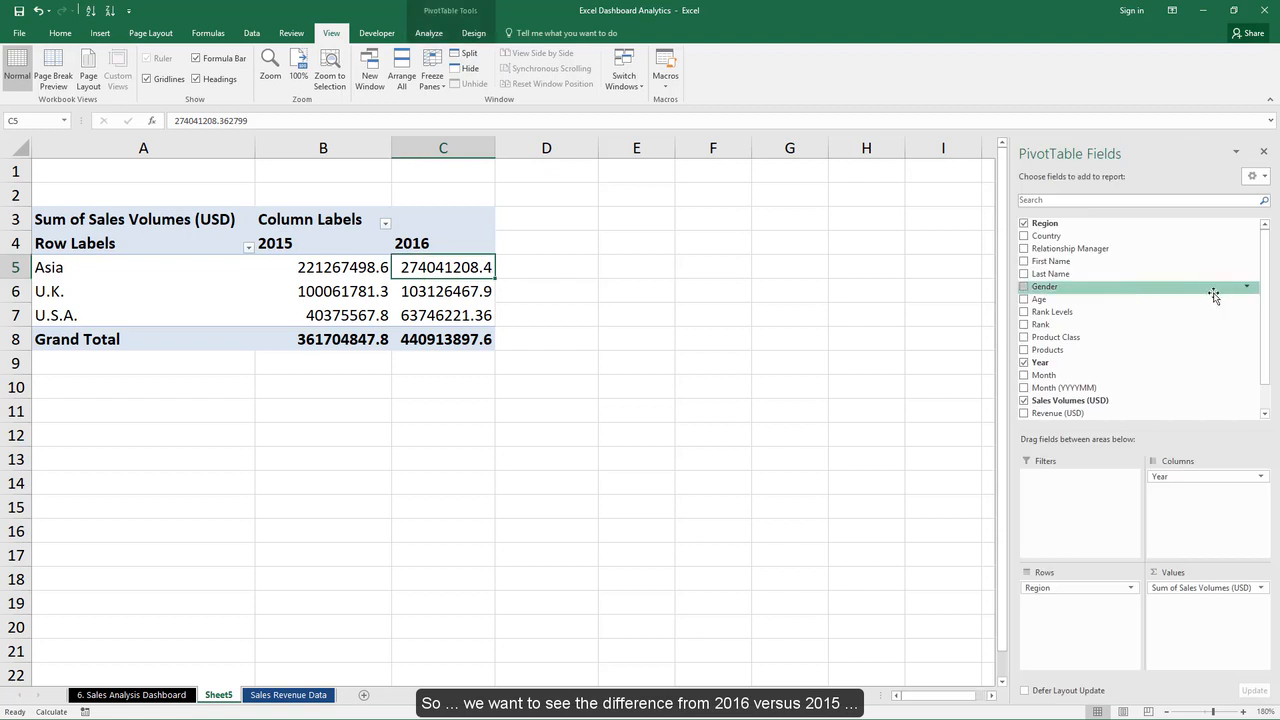
# Add Sales Volumes (USD) as a second value field, shown as % Difference From the base field Year, 2015
pyautogui.scroll(-1, 1265, 318)
pyautogui.moveTo(1070, 370); pyautogui.dragTo(1195, 603)
pyautogui.click(1231, 603)
pyautogui.click(1204, 589)
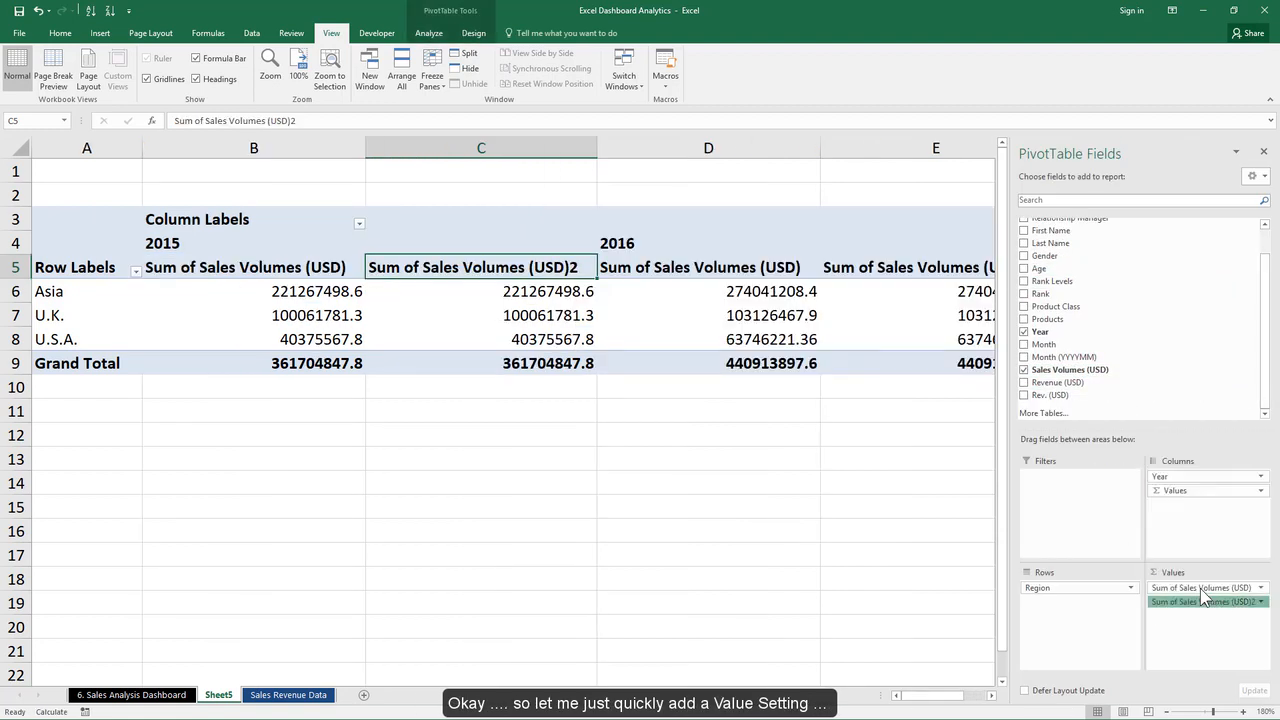
pyautogui.click(563, 308)
pyautogui.click(530, 341)
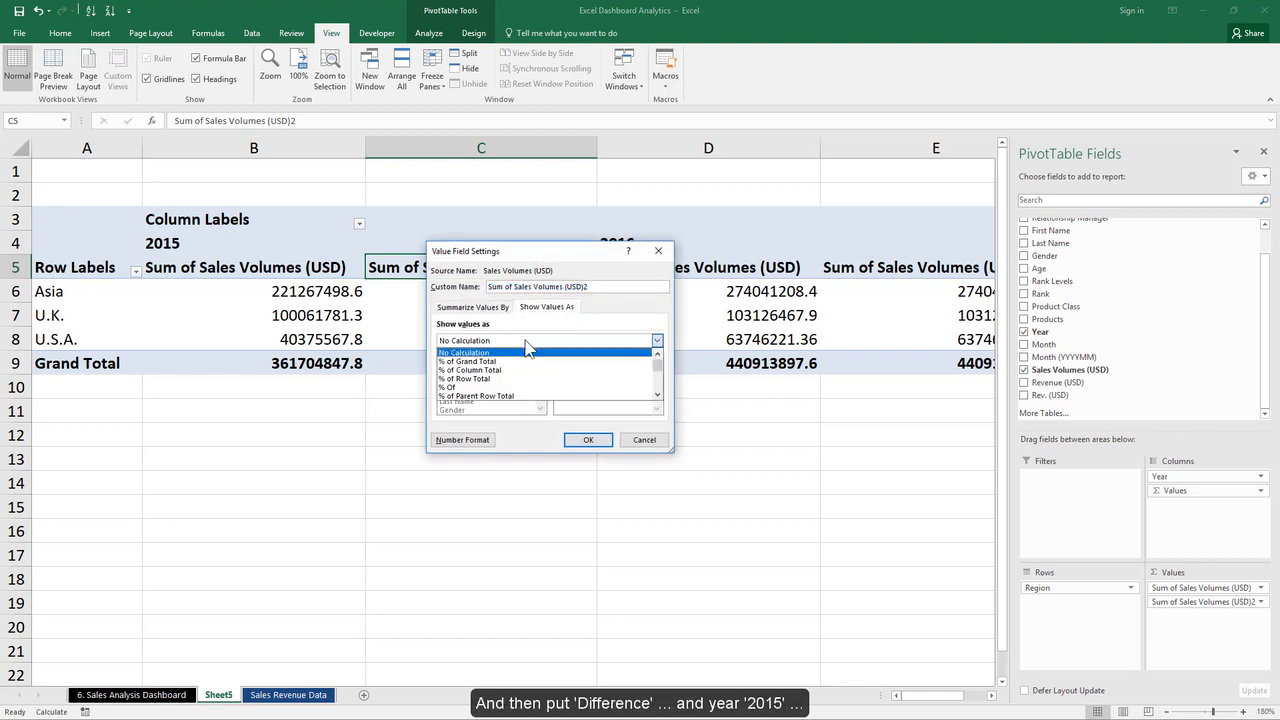
pyautogui.scroll(-1, 505, 385)
pyautogui.scroll(-1, 503, 385)
pyautogui.click(498, 388)
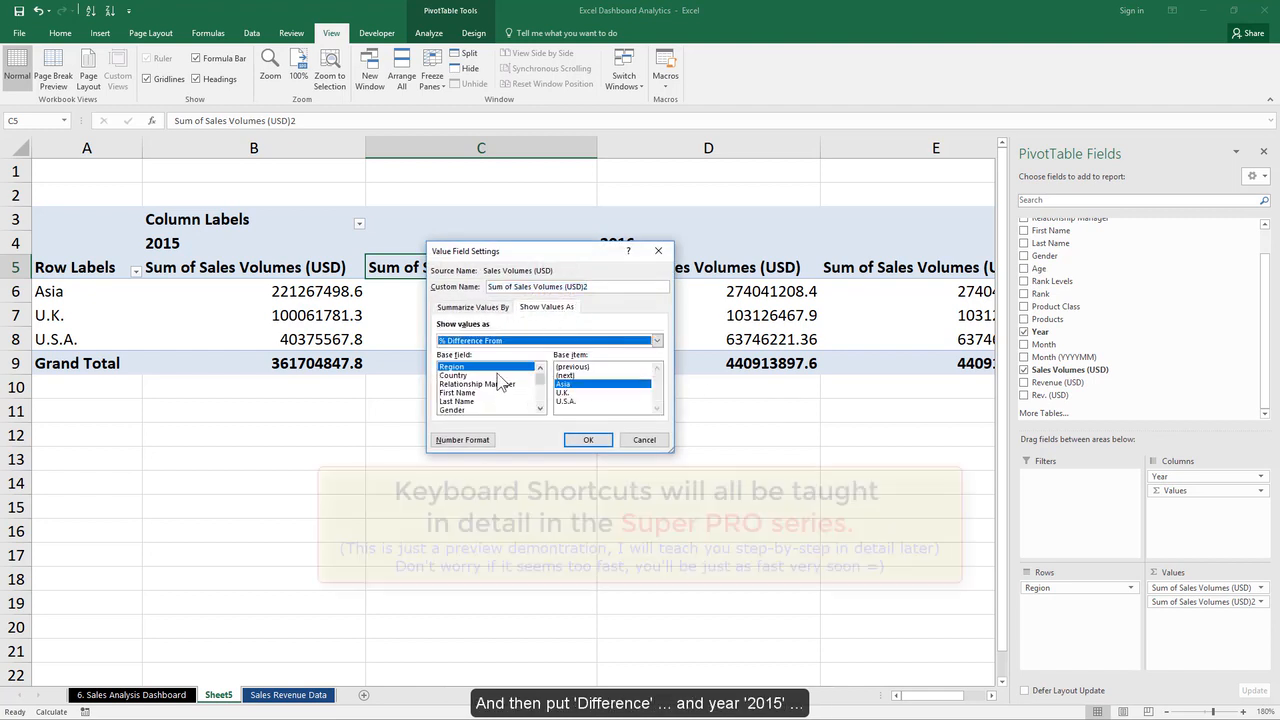
pyautogui.click(498, 376)
pyautogui.press('y')
pyautogui.click(602, 440)
pyautogui.click(671, 387)
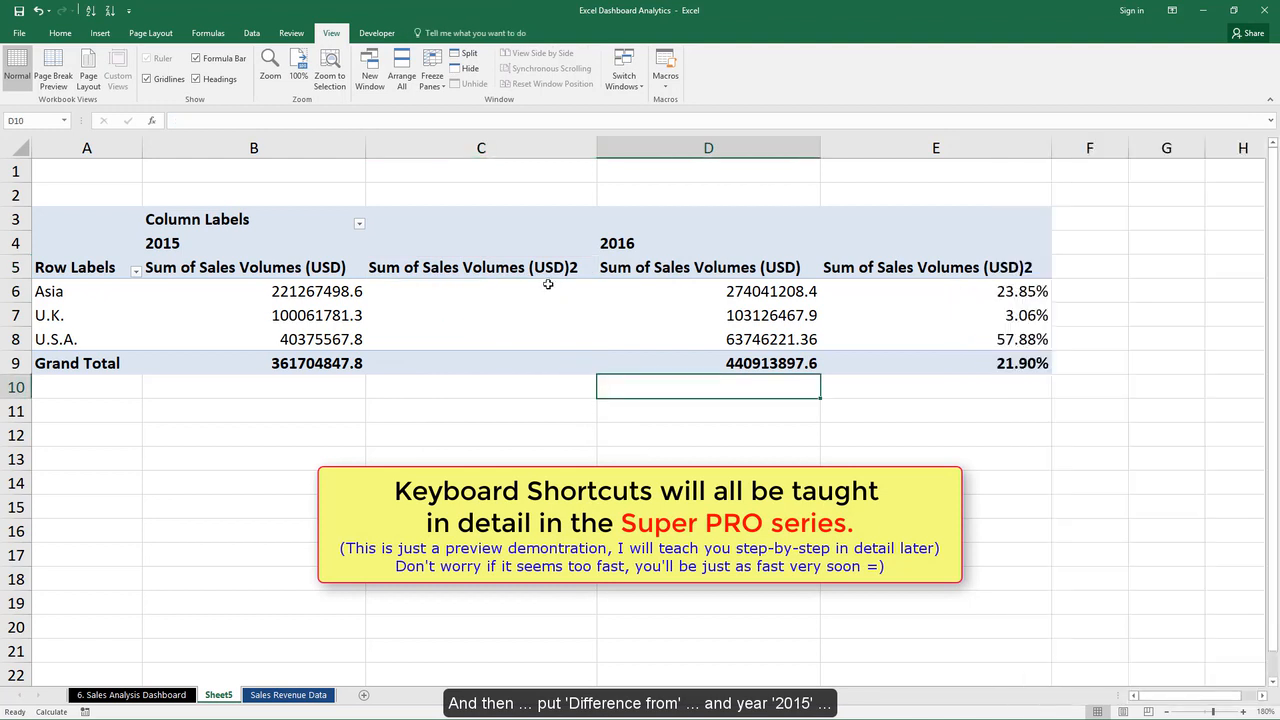
# Hide column C, which holds the empty 2015 difference values
pyautogui.click(540, 284)
pyautogui.hotkey('ctrl', 'space')
pyautogui.hotkey('ctrl', '0')
pyautogui.press('Right')
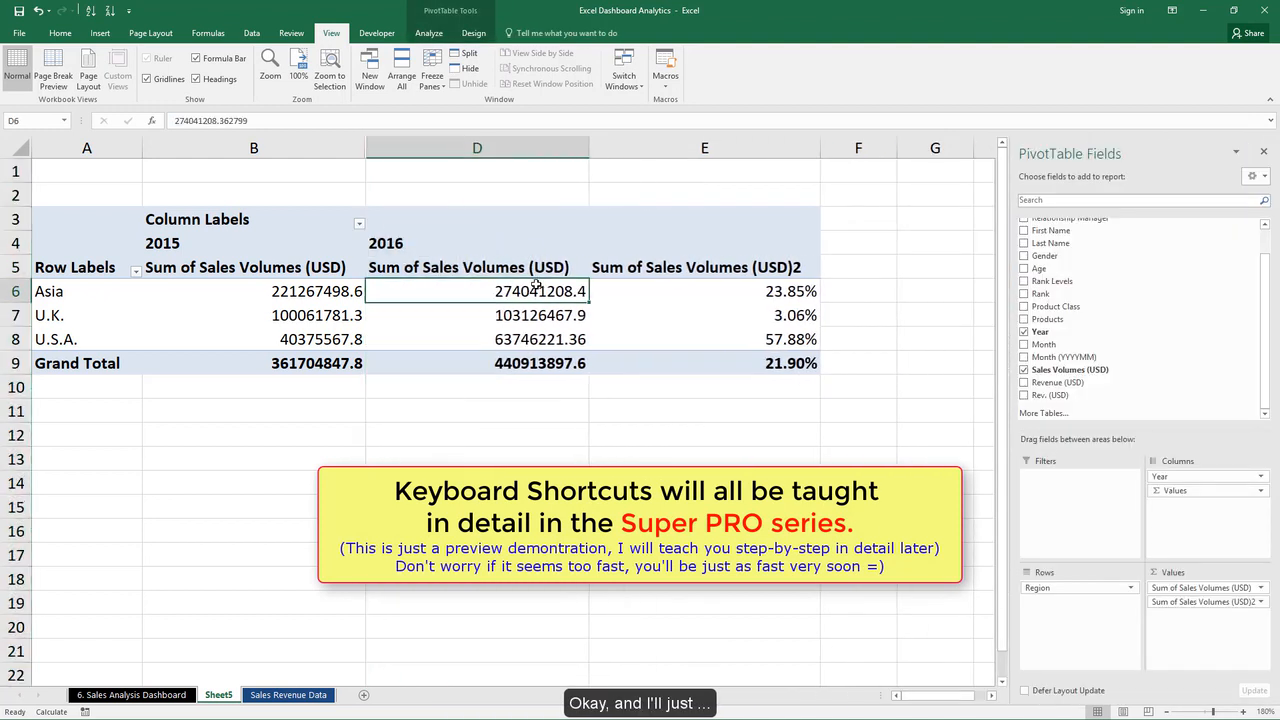
# Format the 2015 and 2016 sales volumes, including the grand totals, with thousands separators and no decimals
pyautogui.press('Left')
pyautogui.hotkey('ctrl', 'shift', 'Right')
pyautogui.hotkey('ctrl', 'shift', 'Down')
pyautogui.hotkey('shift', 'Left')
pyautogui.hotkey('alt', 'h')
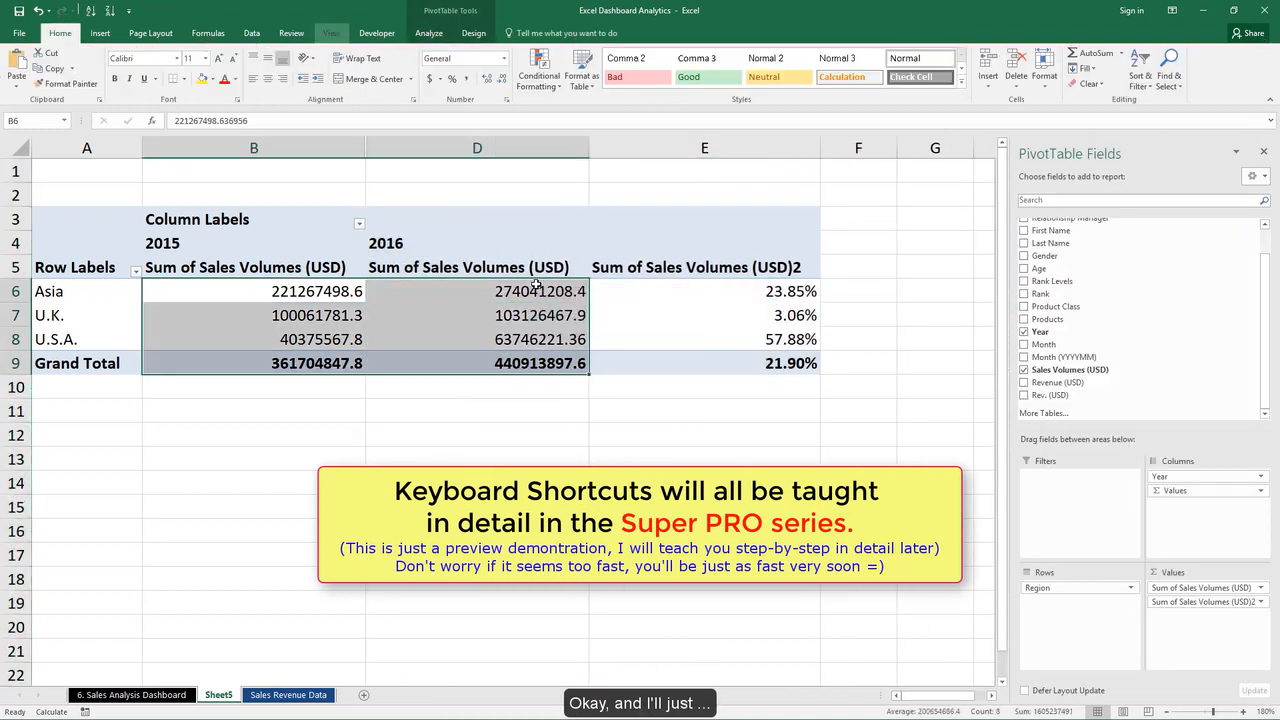
pyautogui.press('k')
pyautogui.hotkey('alt', 'h')
pyautogui.press('9')
pyautogui.hotkey('alt', 'h')
pyautogui.press('9')
pyautogui.press('Right')
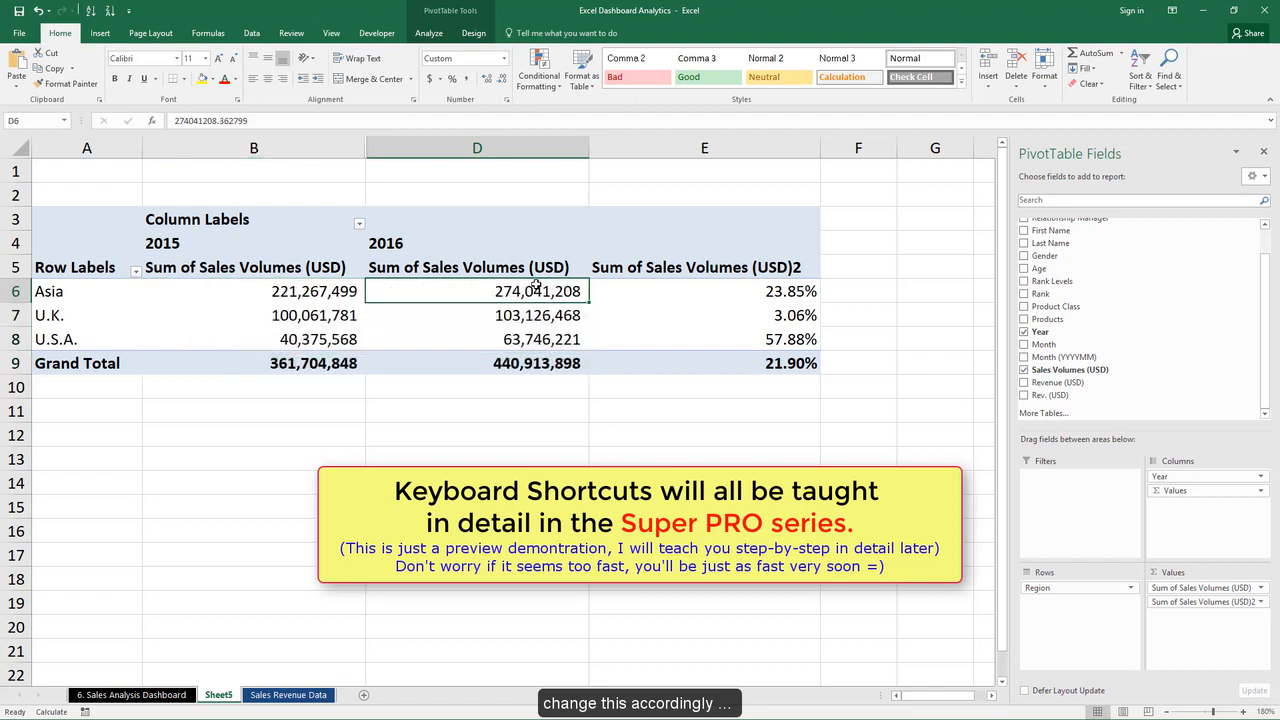
# Format the 2016 difference values in E6:E9 as percentages without decimals
pyautogui.press('Right')
pyautogui.hotkey('ctrl', 'shift', 'Down')
pyautogui.hotkey('alt', 'h')
pyautogui.press('p')
pyautogui.press('Left')
pyautogui.press('Left')
pyautogui.press('Left')
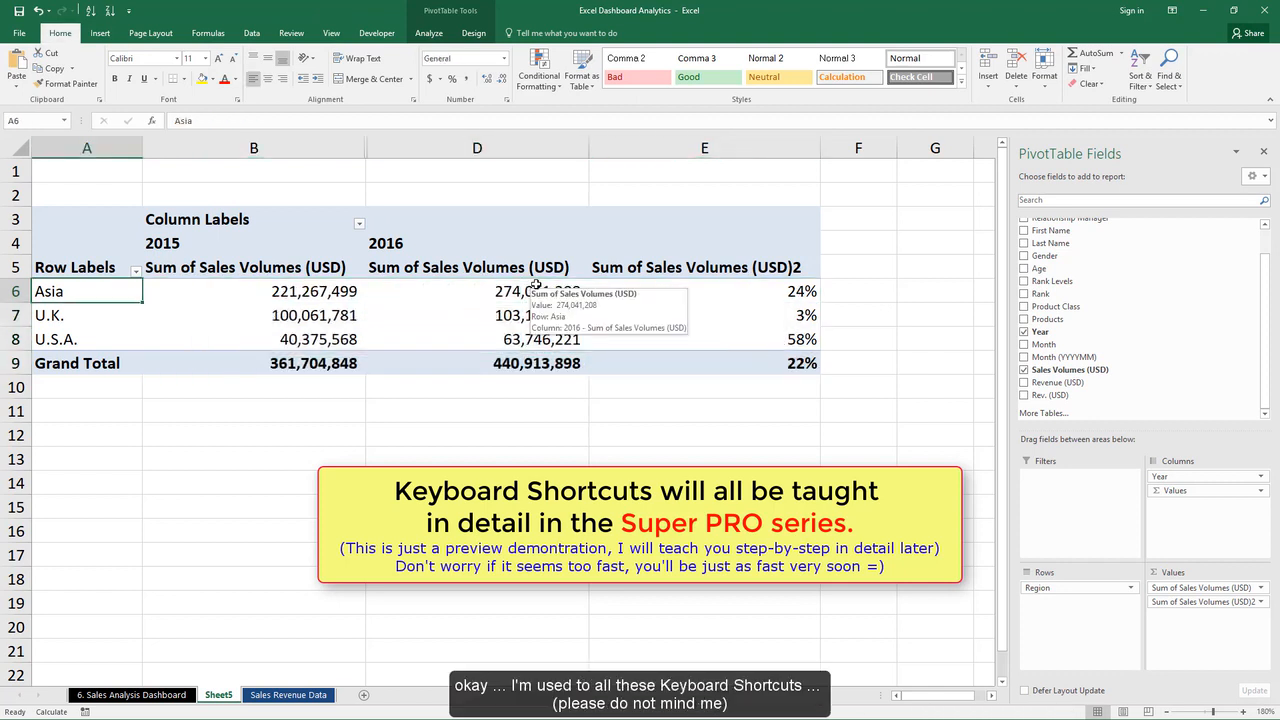
# Apply green gradient data bars to the percentage values in E6:E9
pyautogui.press('Right')
pyautogui.press('Right')
pyautogui.press('Right')
pyautogui.hotkey('ctrl', 'shift', 'Down')
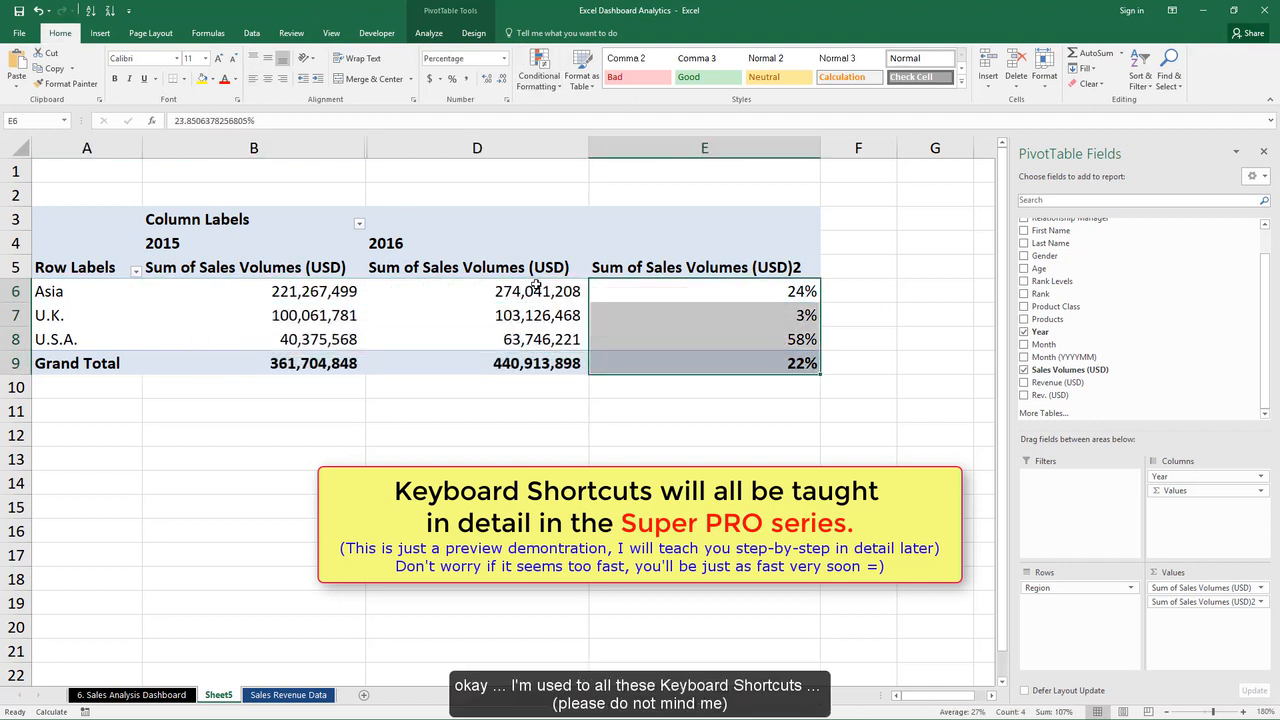
pyautogui.hotkey('alt', 'h')
pyautogui.press('l')
pyautogui.press('d')
pyautogui.press('Right')
pyautogui.press('Return')
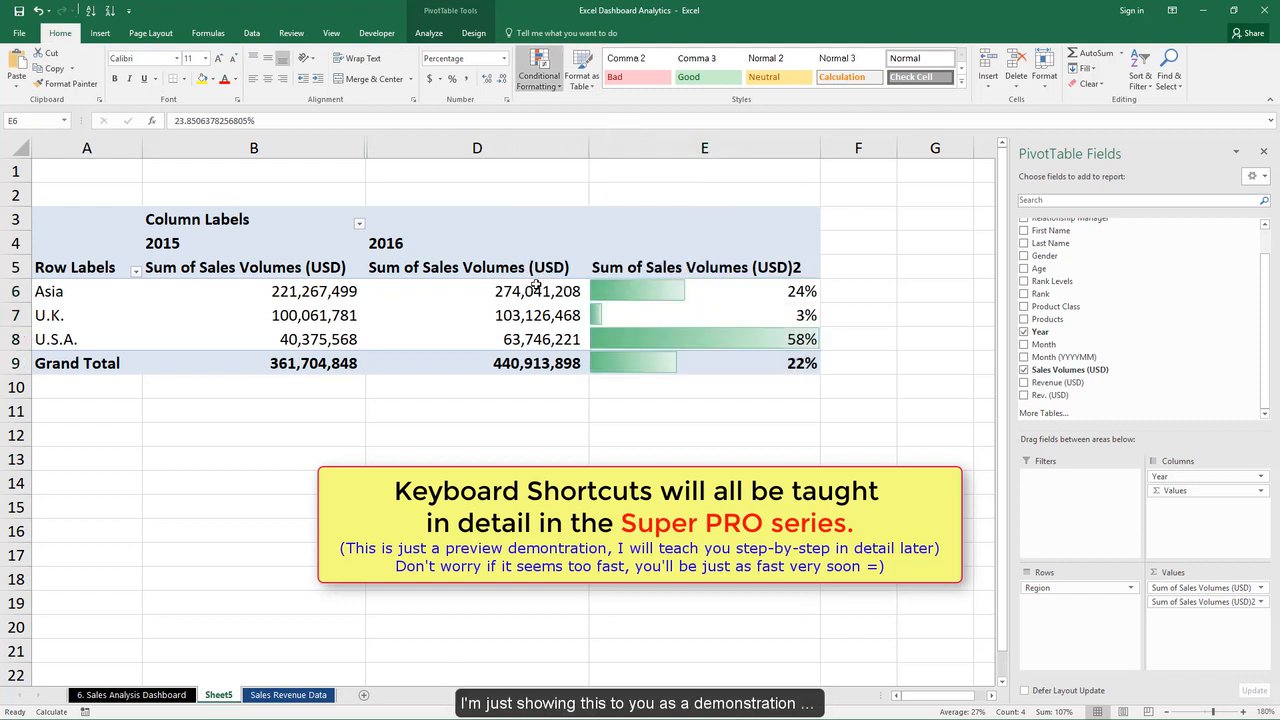
# Rename the Sum of Sales Volumes (USD)2 heading to "%"
pyautogui.press('Left')
pyautogui.press('Up')
pyautogui.press('Right')
pyautogui.press('Down')
pyautogui.press('Up')
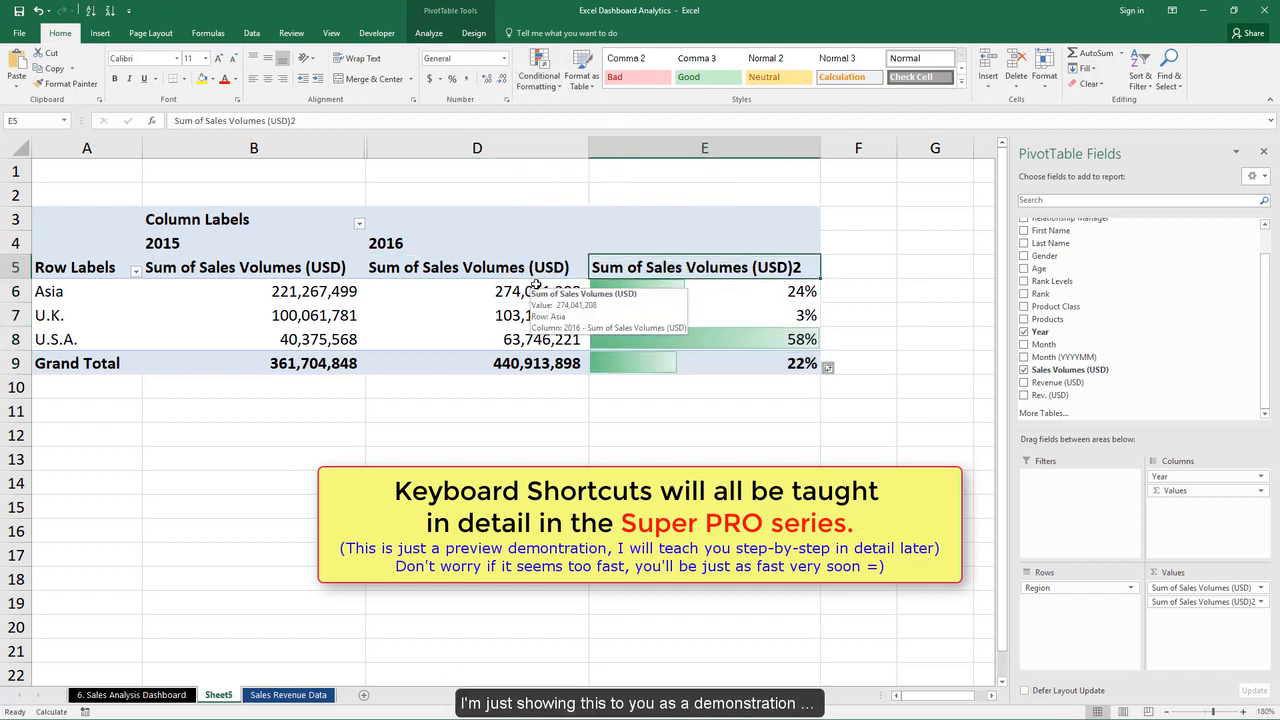
pyautogui.write('%')
pyautogui.press('Return')
# Rename the Sum of Sales Volumes (USD) heading to "Sales Volumes (USD)"
pyautogui.press('Left')
pyautogui.press('Up')
pyautogui.press('Left')
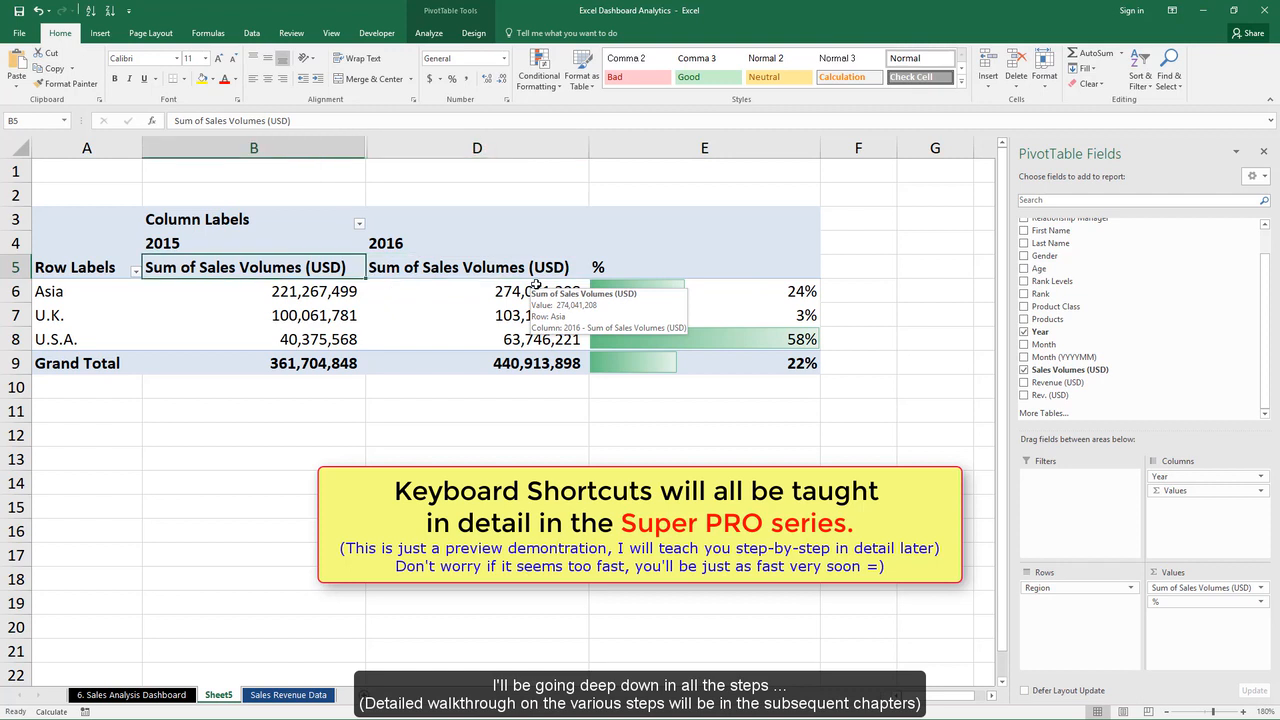
pyautogui.write('Sales Volumes (')
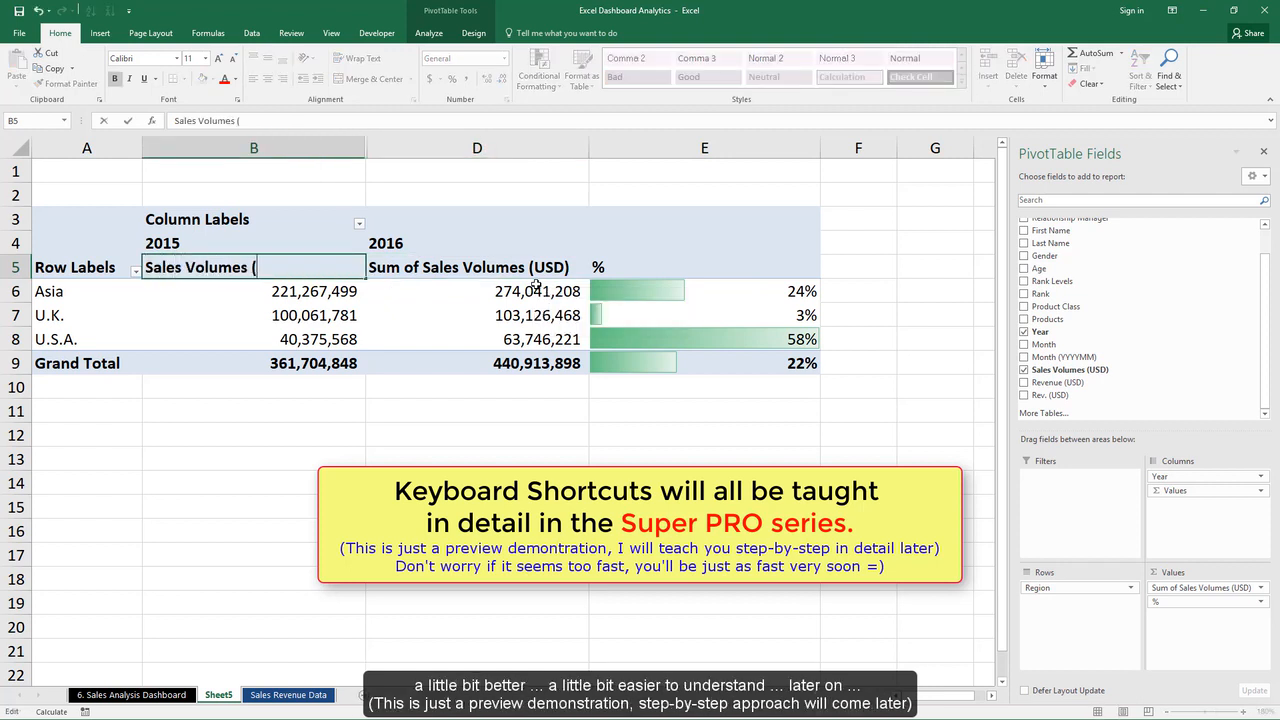
pyautogui.write('USD)')
pyautogui.press('Return')
# Autofit the column widths of the whole pivot table
pyautogui.hotkey('ctrl', 'a')
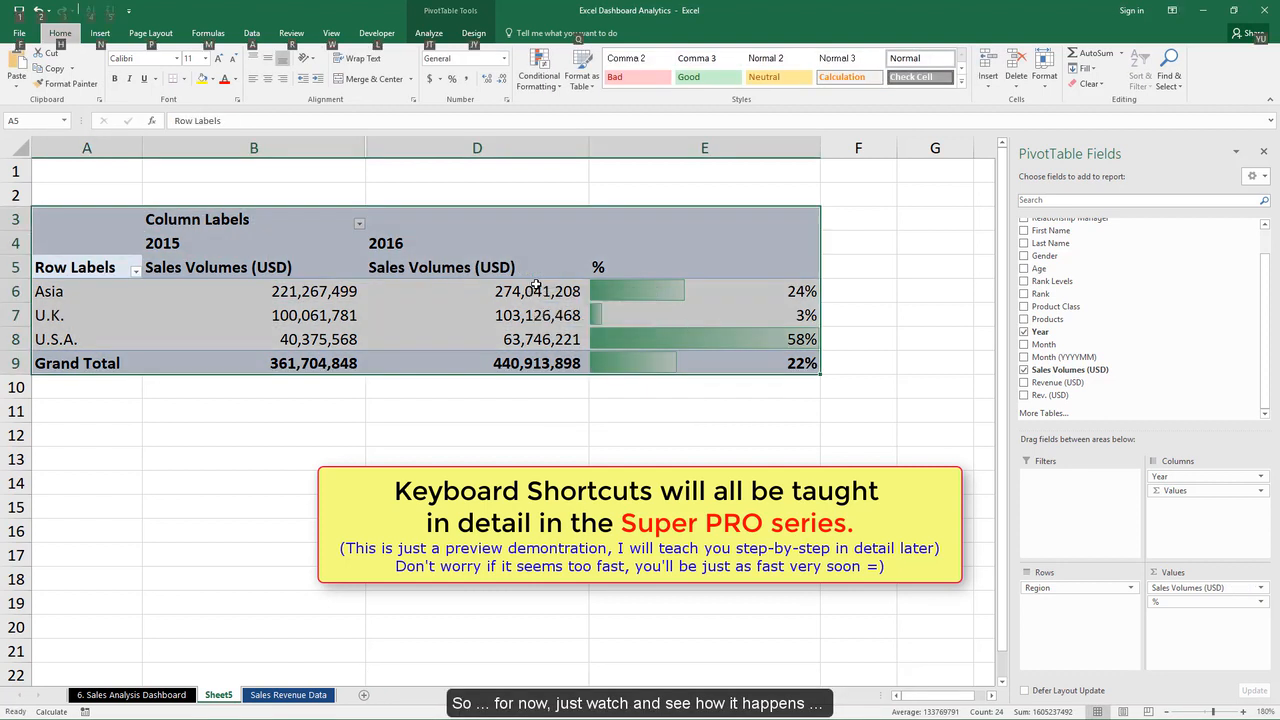
pyautogui.hotkey('alt', 'r')
pyautogui.hotkey('alt', 'a')
pyautogui.press('Right')
pyautogui.hotkey('ctrl', 'a')
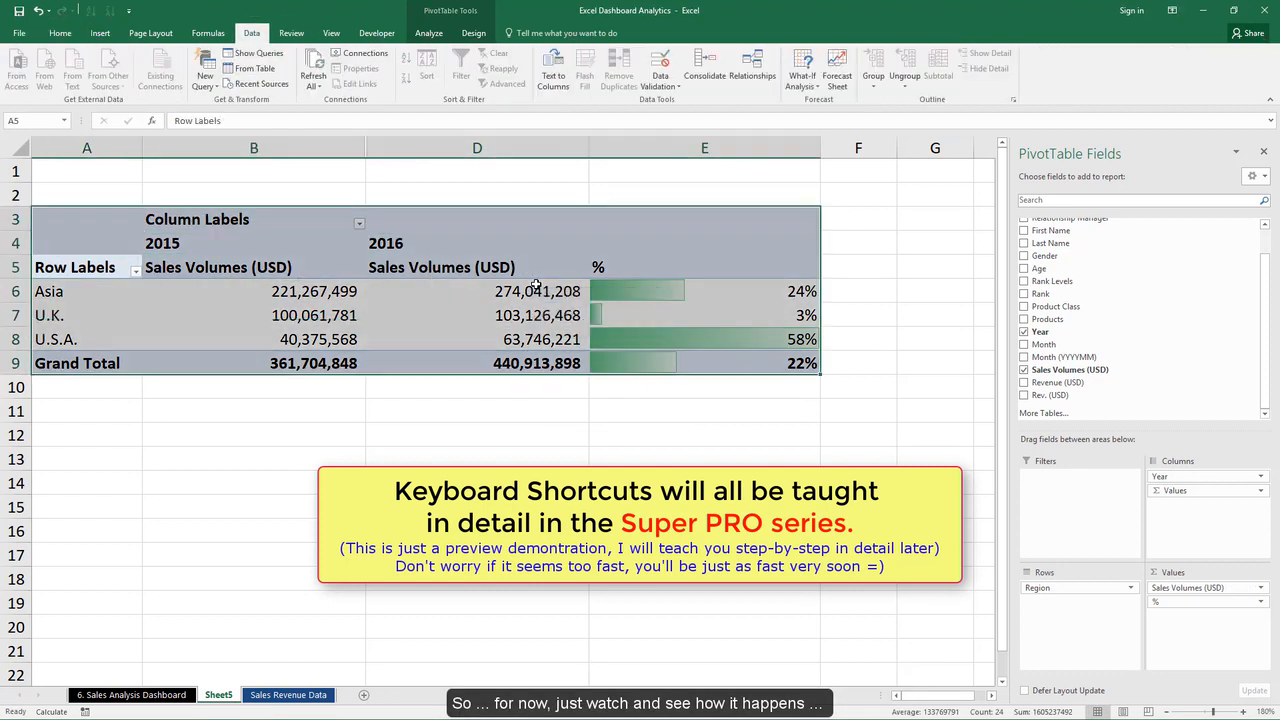
pyautogui.hotkey('alt', 'o')
pyautogui.press('c')
pyautogui.press('a')
pyautogui.press('Right')
pyautogui.press('Right')
pyautogui.press('Right')
pyautogui.press('Right')
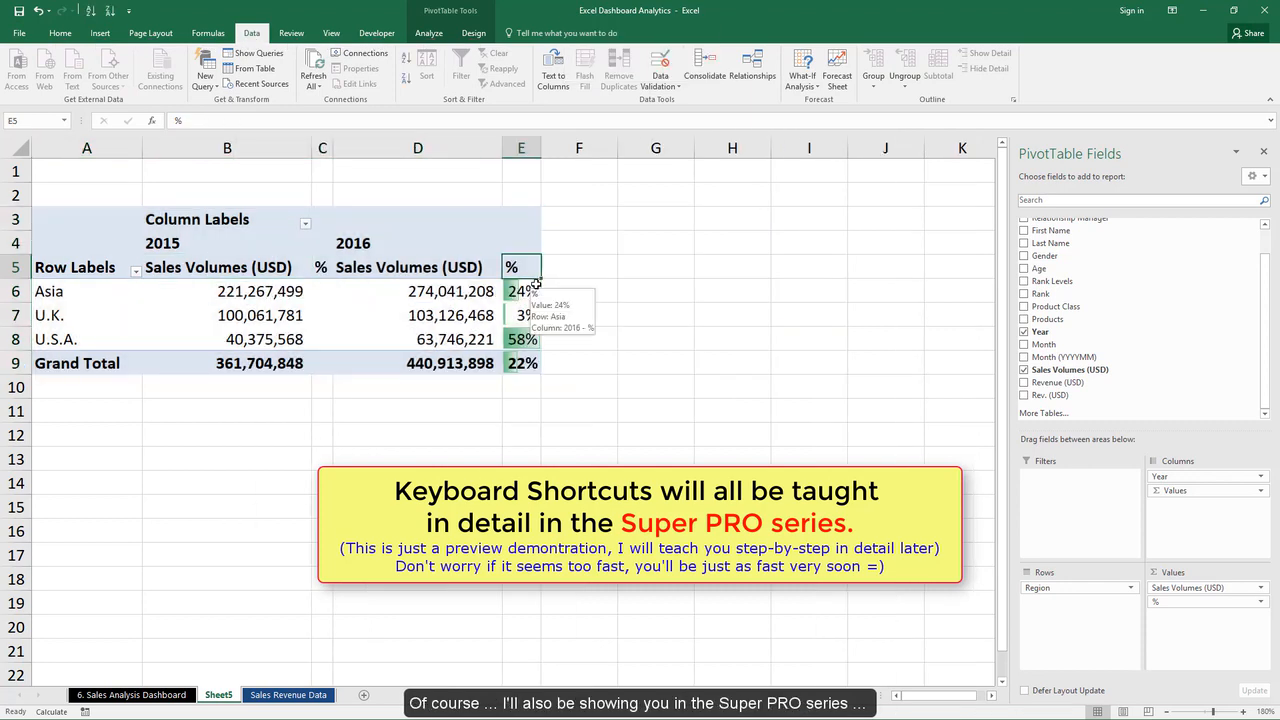
# Center the % heading and its values in the pivot table
pyautogui.hotkey('alt', 'h')
pyautogui.press('Right')
pyautogui.press('Left')
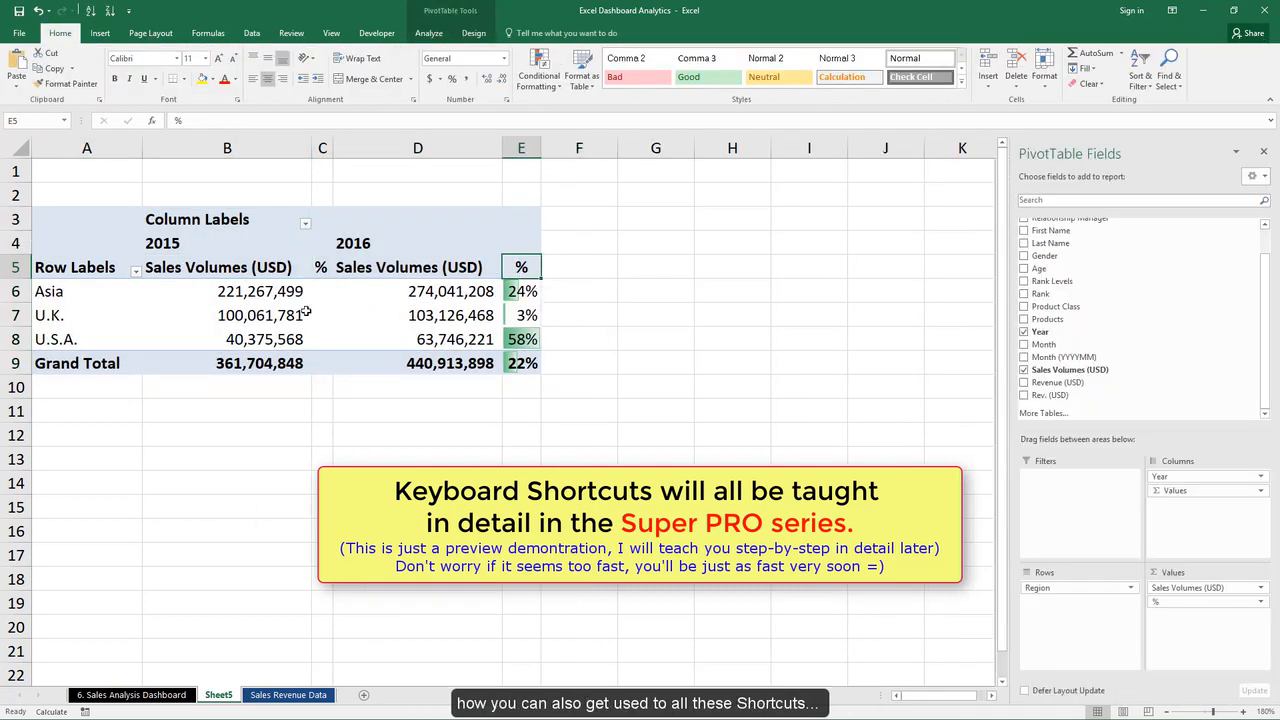
# Hide the empty 2015 % column C again
pyautogui.click(320, 281)
pyautogui.hotkey('ctrl', 'space')
pyautogui.press('Menu')
pyautogui.press('h')
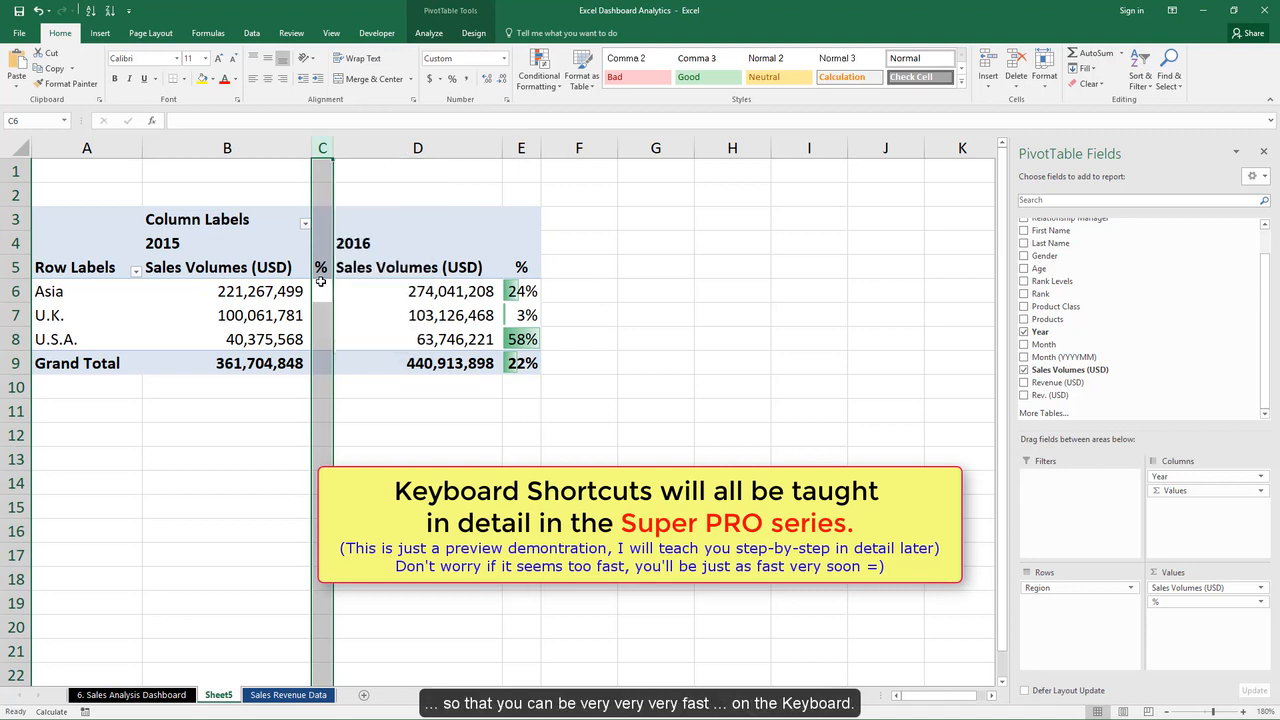
# Insert a 2-D clustered column PivotChart from the whole pivot table and shift it slightly clear of the row labels
pyautogui.press('Left')
pyautogui.press('Up')
pyautogui.hotkey('ctrl', 'a')
pyautogui.press('Right')
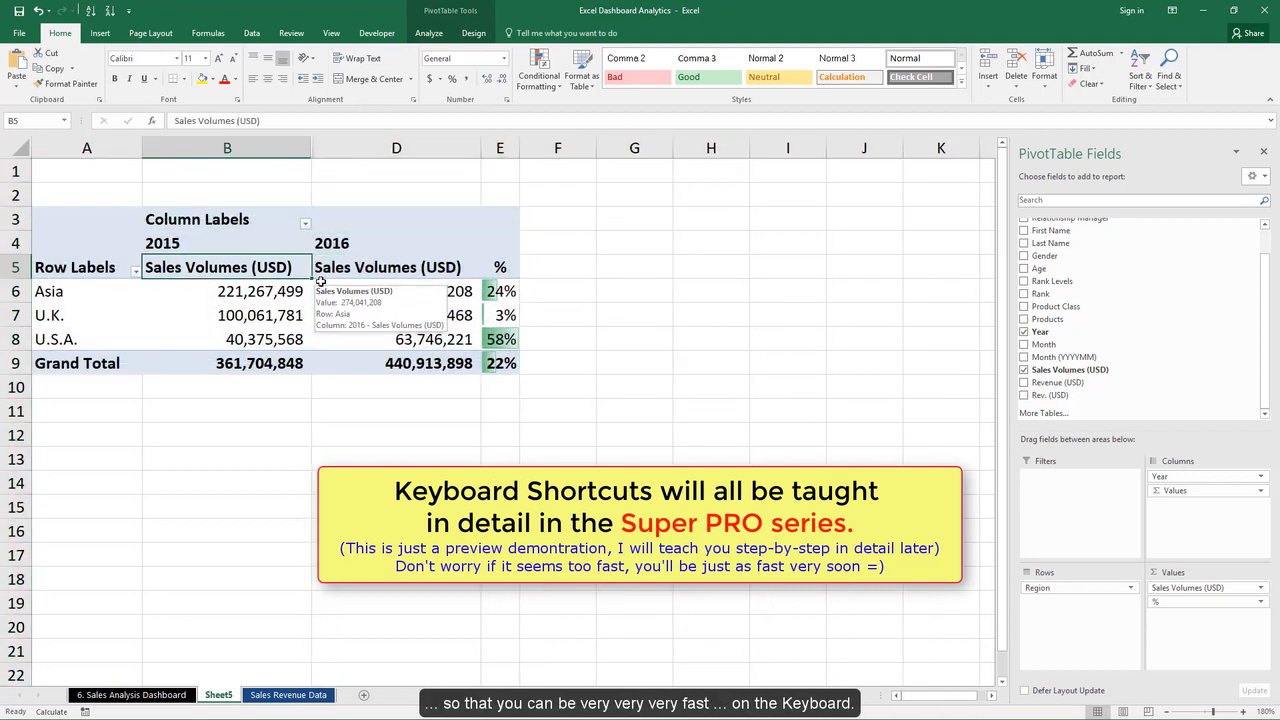
pyautogui.moveTo(646, 275); pyautogui.dragTo(646, 284)
pyautogui.click(471, 267)
pyautogui.hotkey('ctrl', 'a')
pyautogui.hotkey('alt', 'n')
pyautogui.press('c')
pyautogui.press('1')
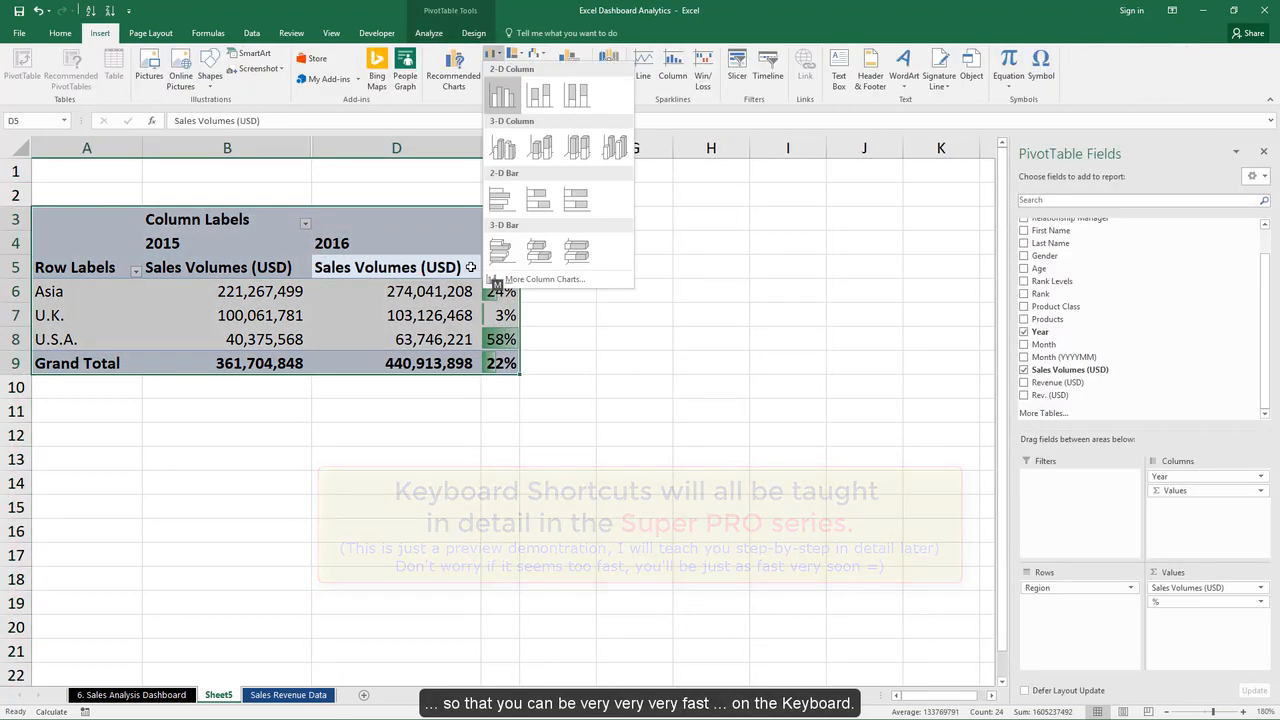
pyautogui.press('Return')
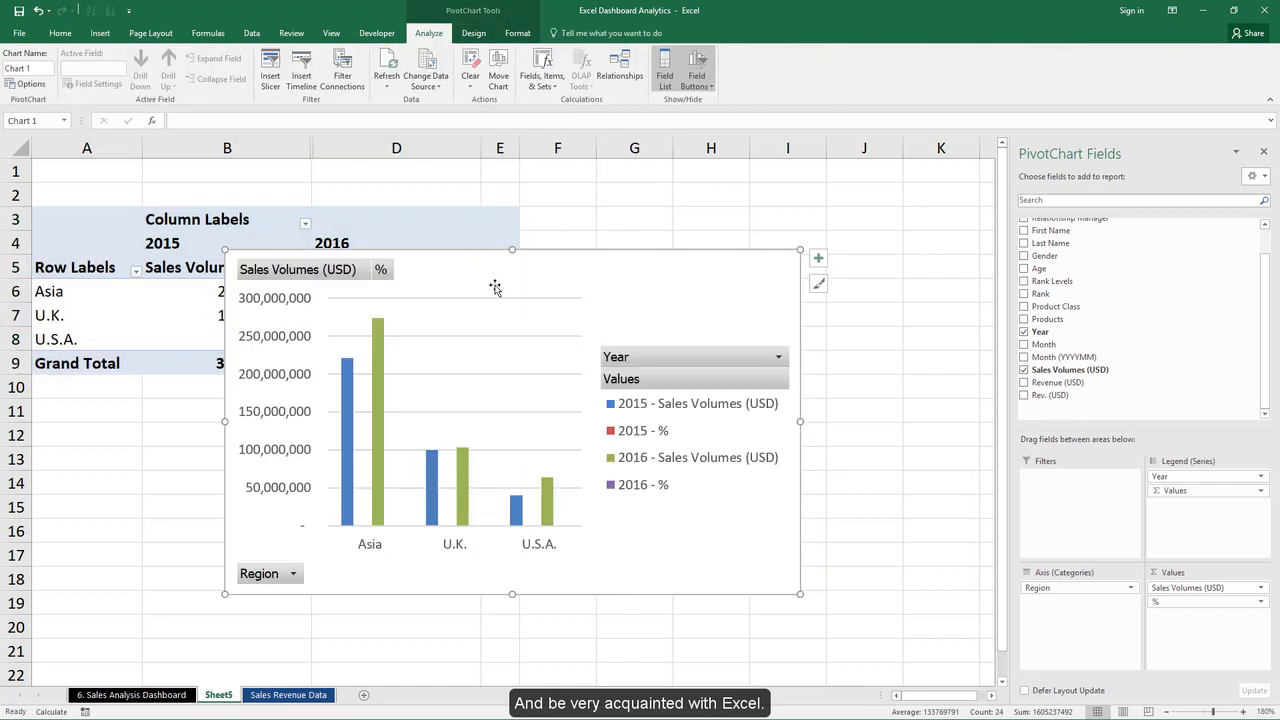
pyautogui.moveTo(663, 259); pyautogui.dragTo(699, 265)
# Add data labels to the chart's columns and hide all field buttons on the chart
pyautogui.click(474, 33)
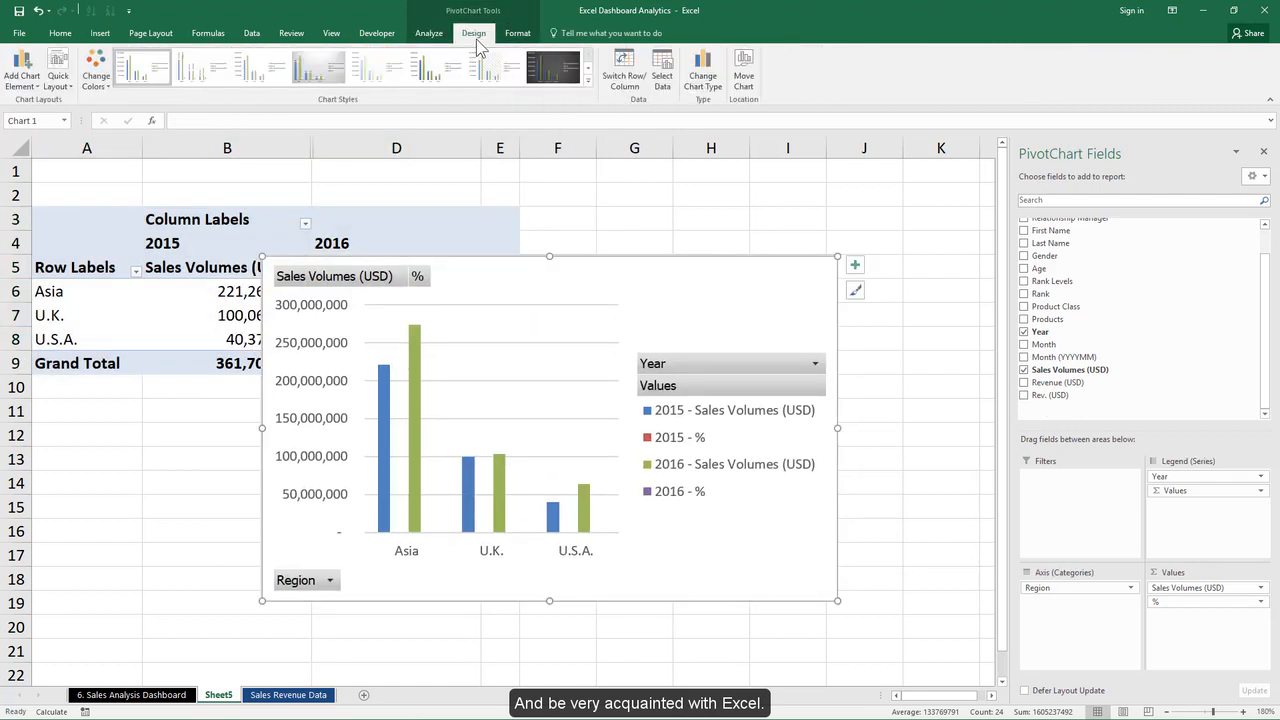
pyautogui.click(143, 68)
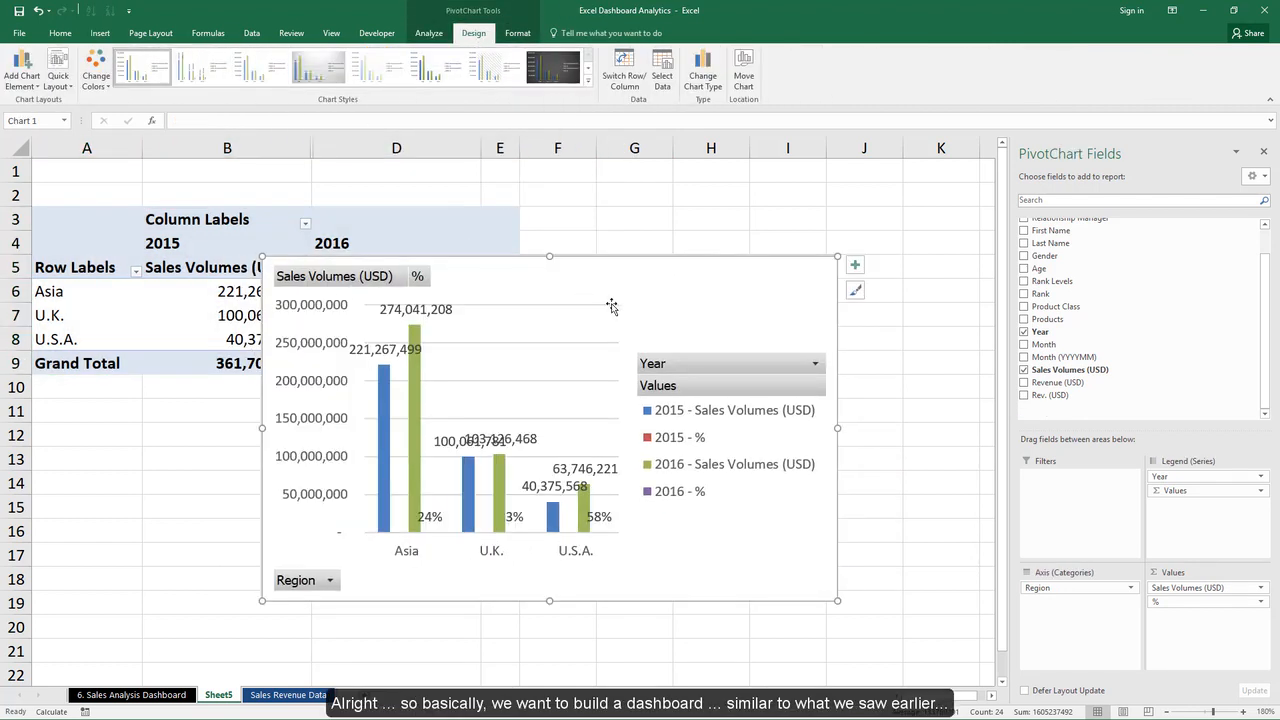
pyautogui.rightClick(684, 366)
pyautogui.click(760, 511)
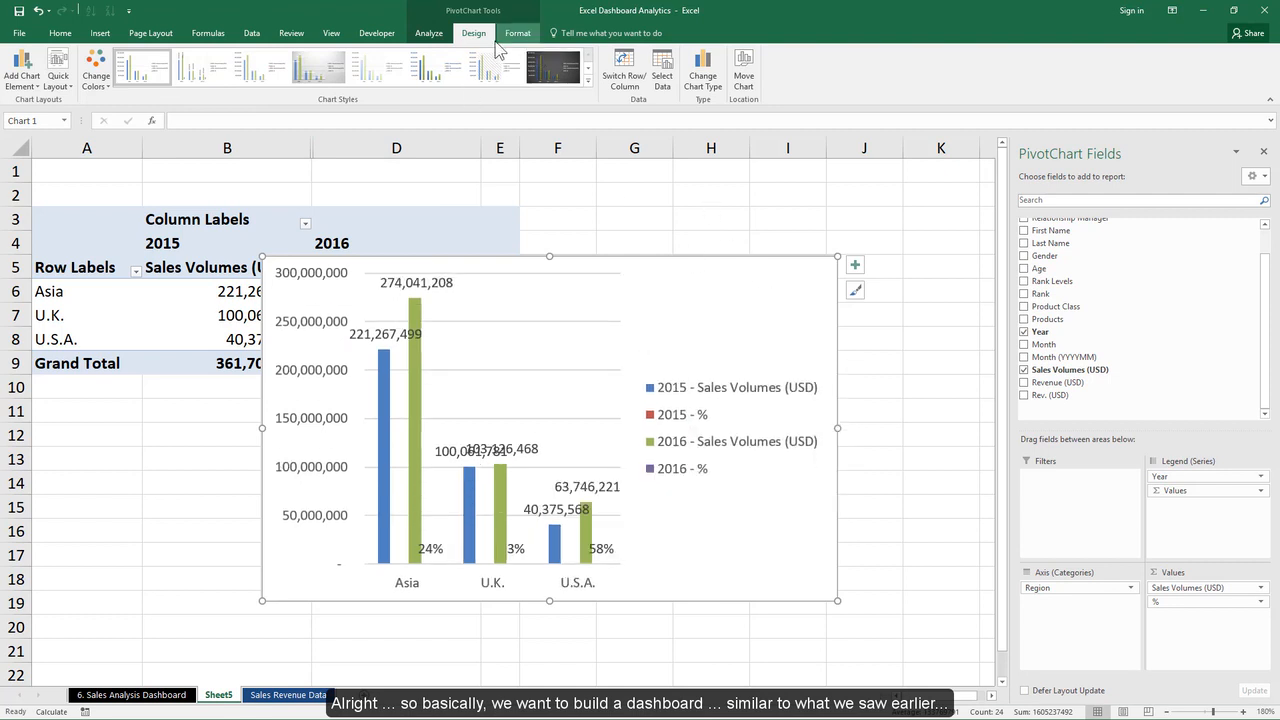
# Place the chart legend at the top of the chart
pyautogui.click(22, 70)
pyautogui.moveTo(40, 212)
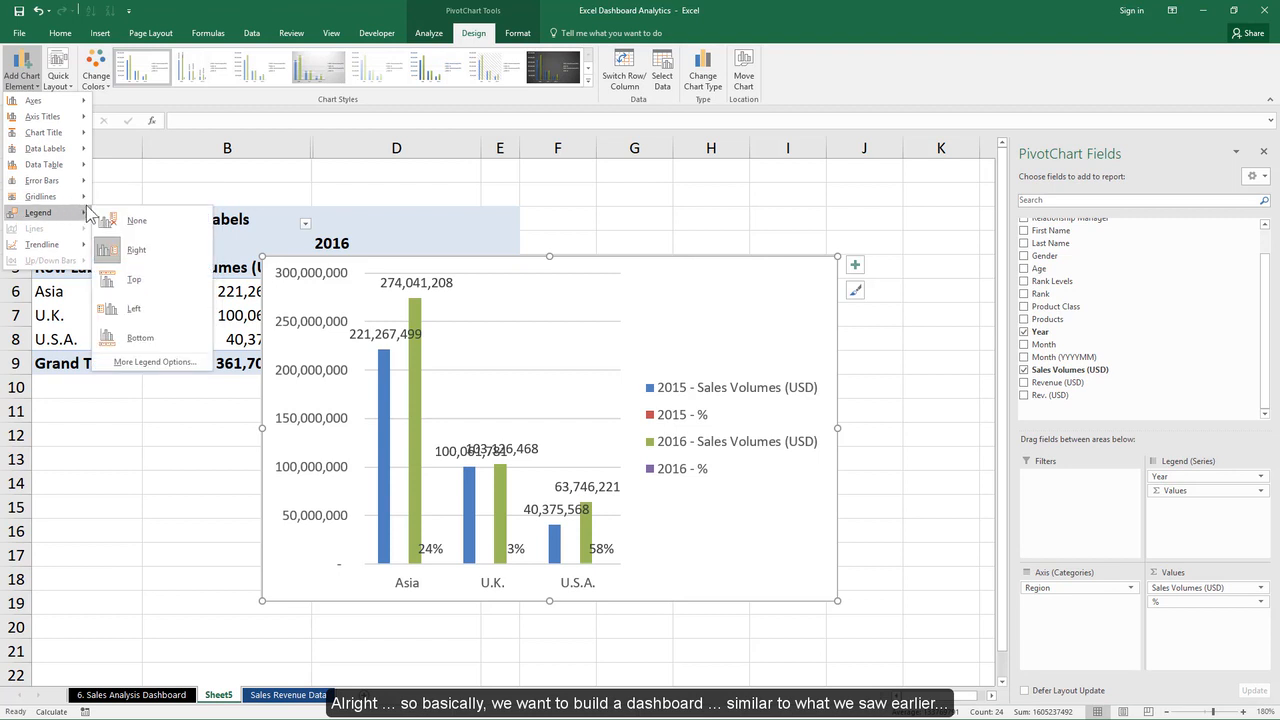
pyautogui.click(200, 277)
pyautogui.click(571, 318)
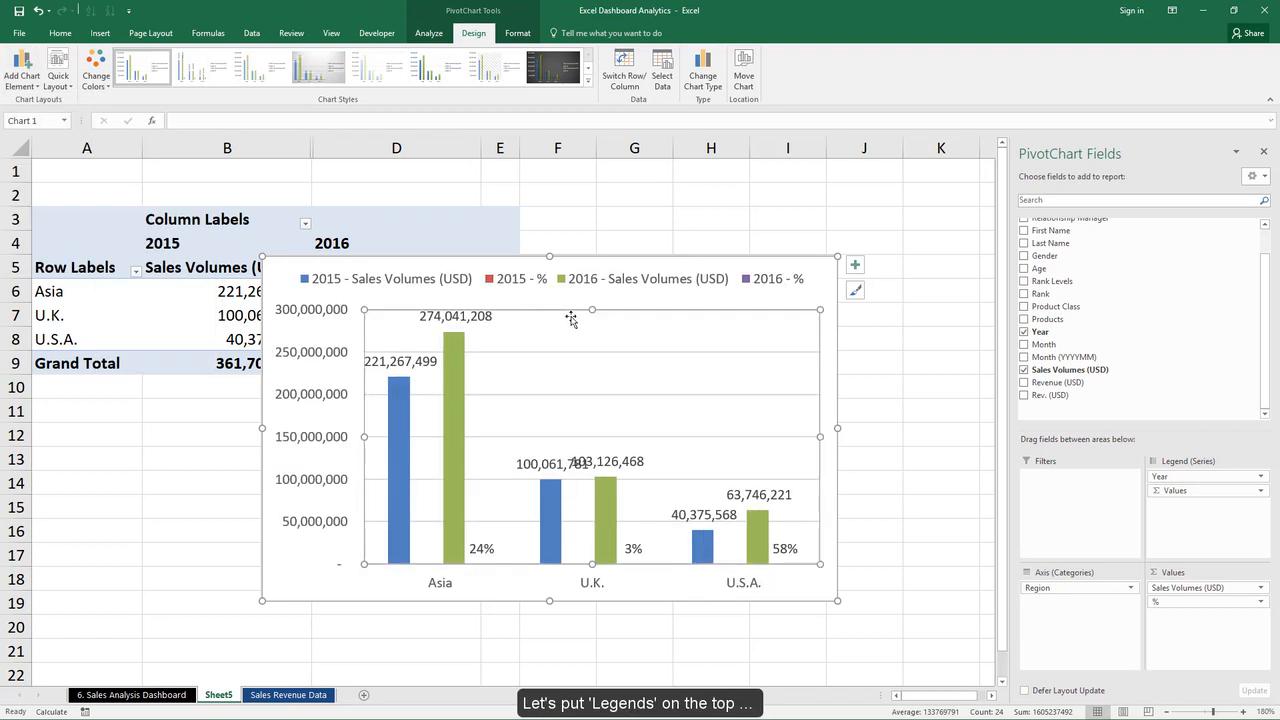
# Set the display units of the chart's vertical axis to Millions, with the units label shown on the chart
pyautogui.click(322, 318)
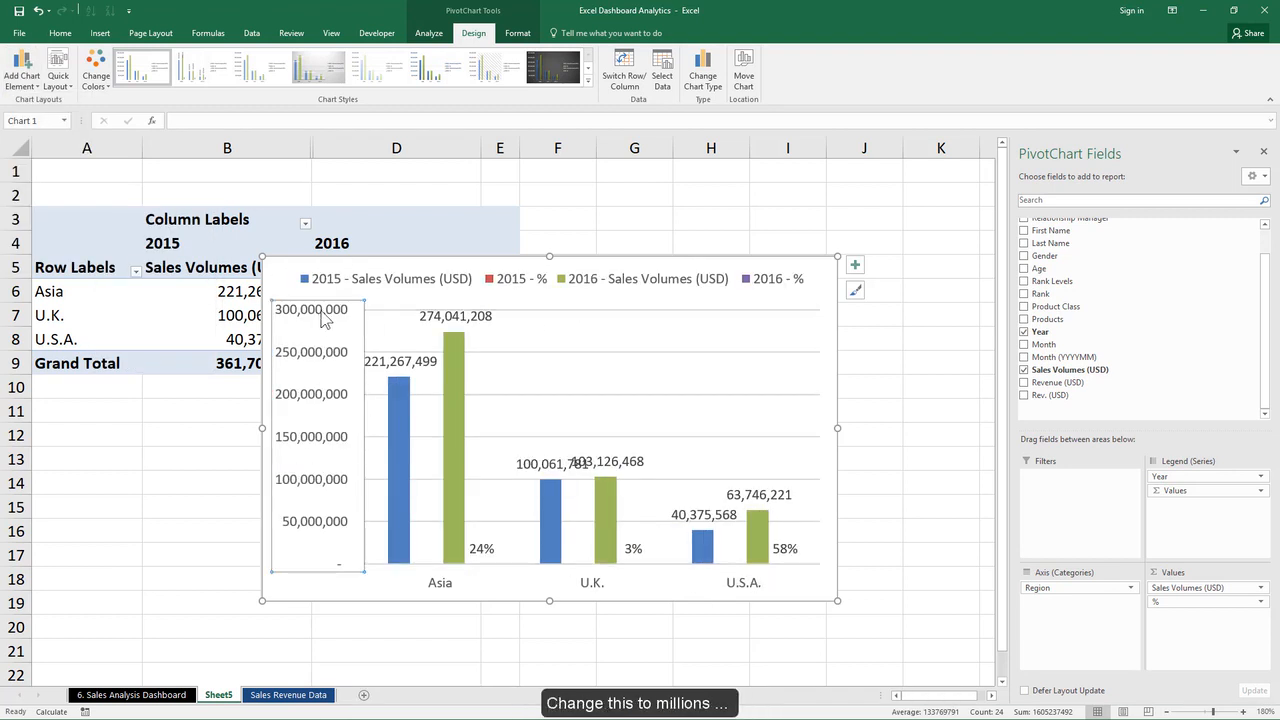
pyautogui.rightClick(322, 318)
pyautogui.click(396, 452)
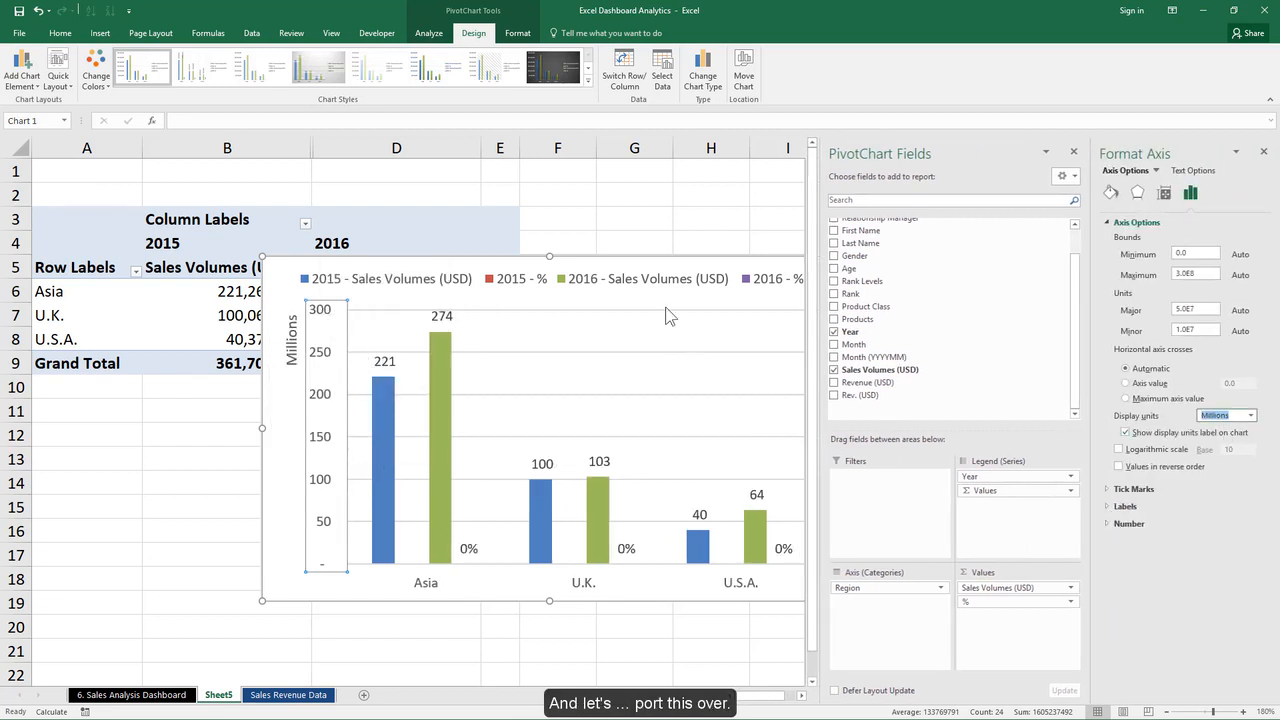
pyautogui.click(712, 220)
# Delete the "2015 - %" entry from the chart legend
pyautogui.click(525, 279)
pyautogui.click(510, 281)
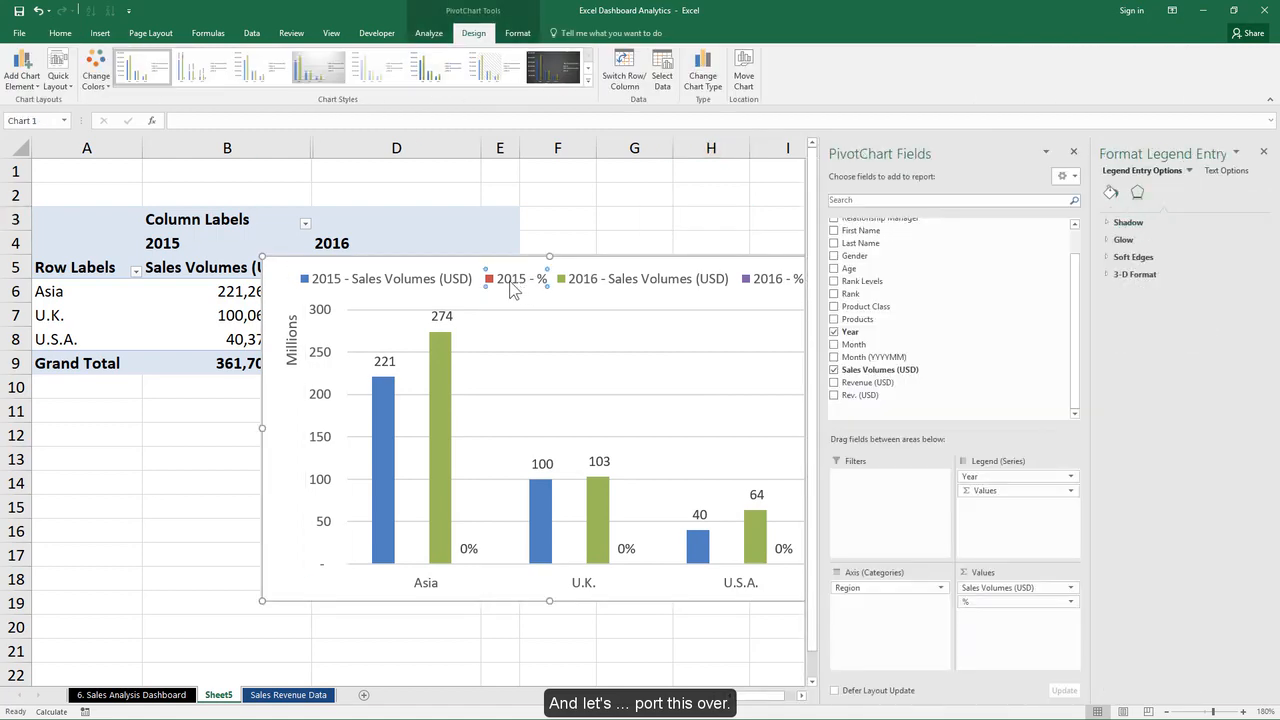
pyautogui.press('Delete')
pyautogui.click(588, 236)
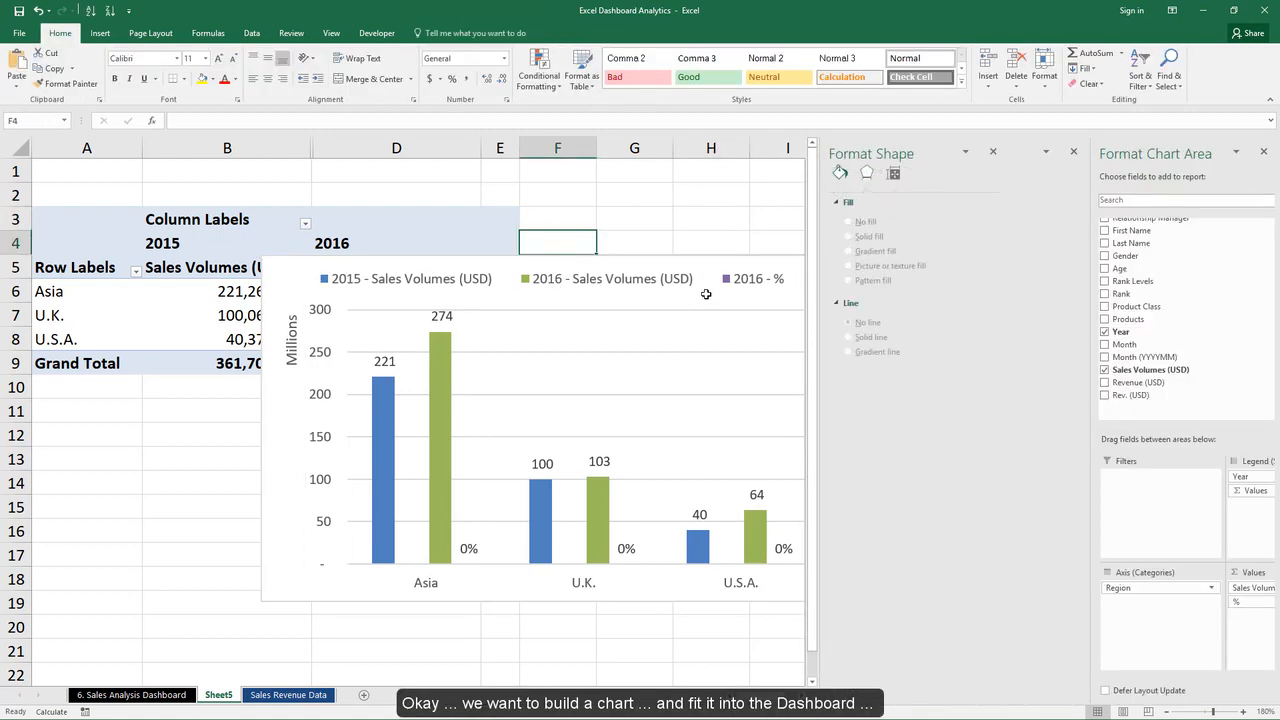
# Plot the "2016 - %" series on the secondary axis
pyautogui.click(708, 293)
pyautogui.click(752, 279)
pyautogui.click(752, 279)
pyautogui.click(473, 33)
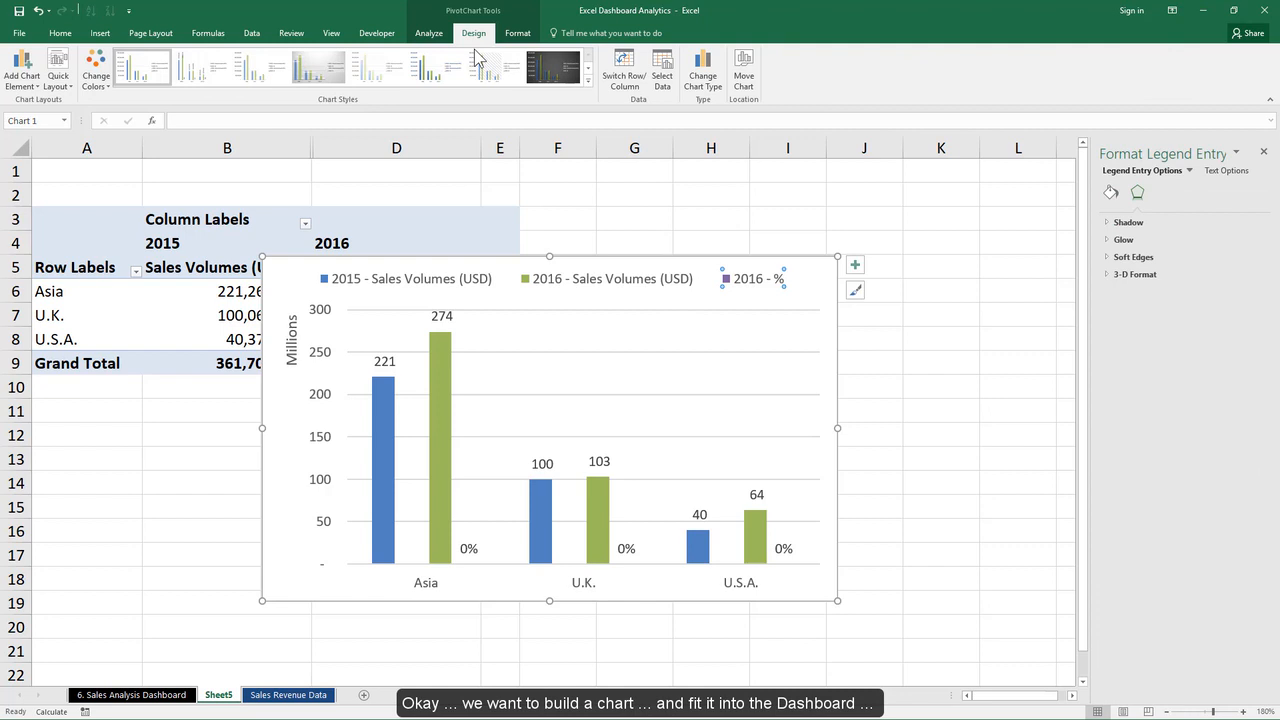
pyautogui.rightClick(762, 279)
pyautogui.click(846, 449)
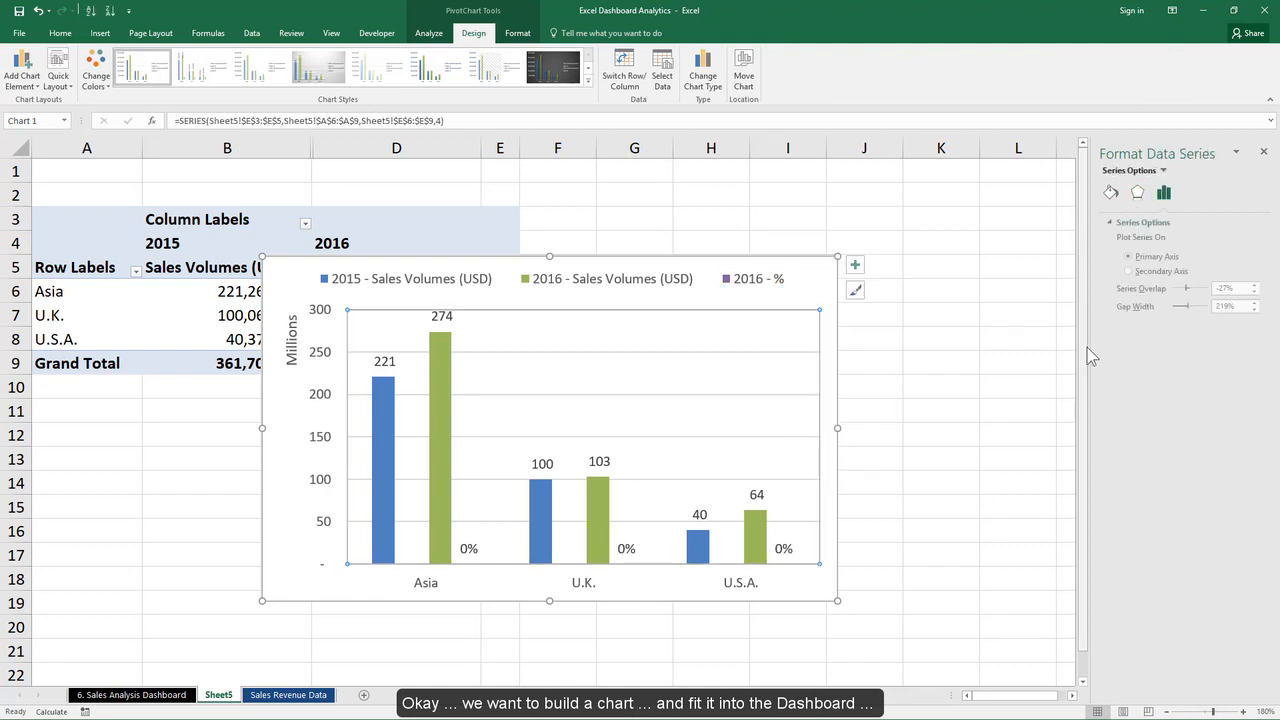
pyautogui.click(1160, 271)
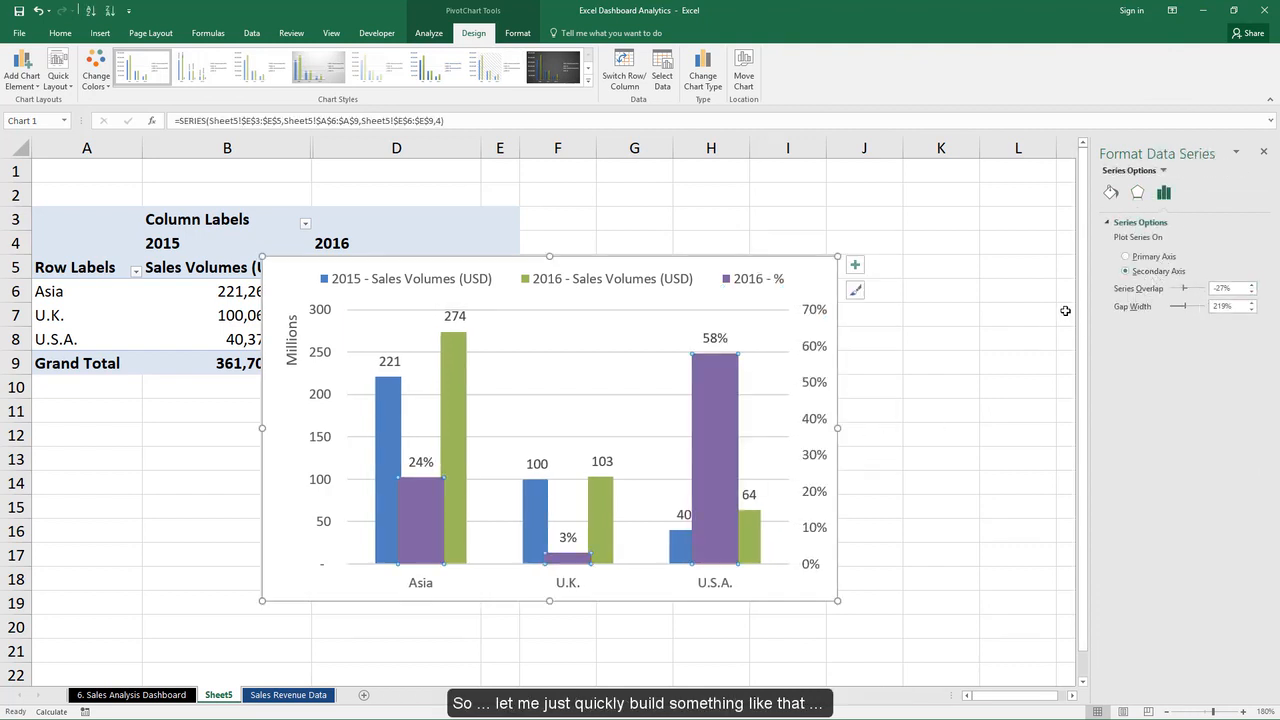
# Change the chart type of the "2016 - %" series to Line, keeping it on the secondary axis
pyautogui.click(703, 80)
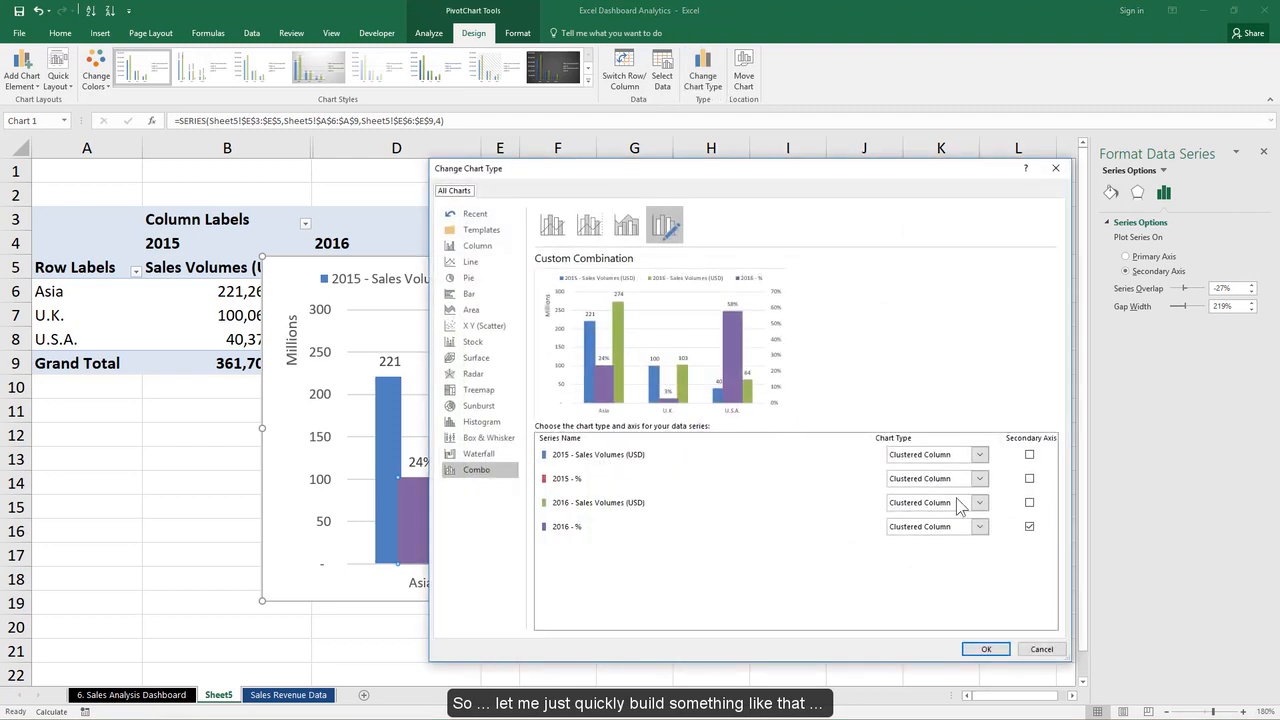
pyautogui.click(979, 526)
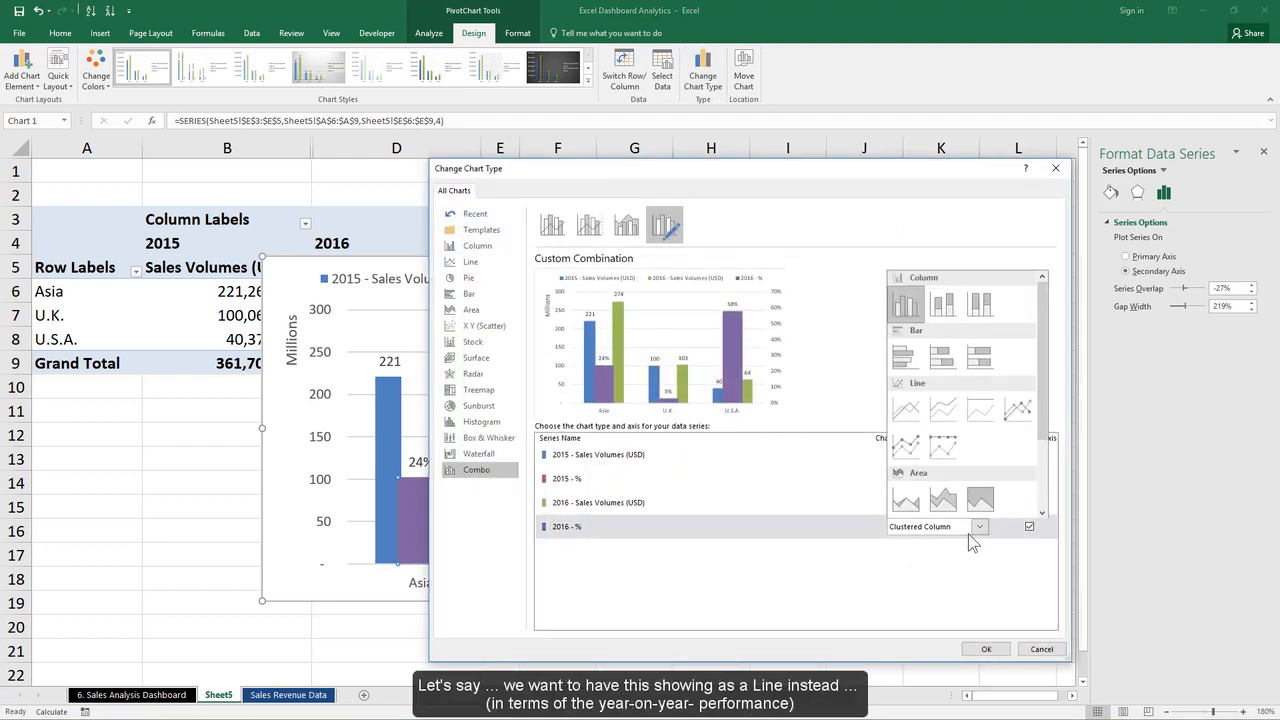
pyautogui.click(907, 409)
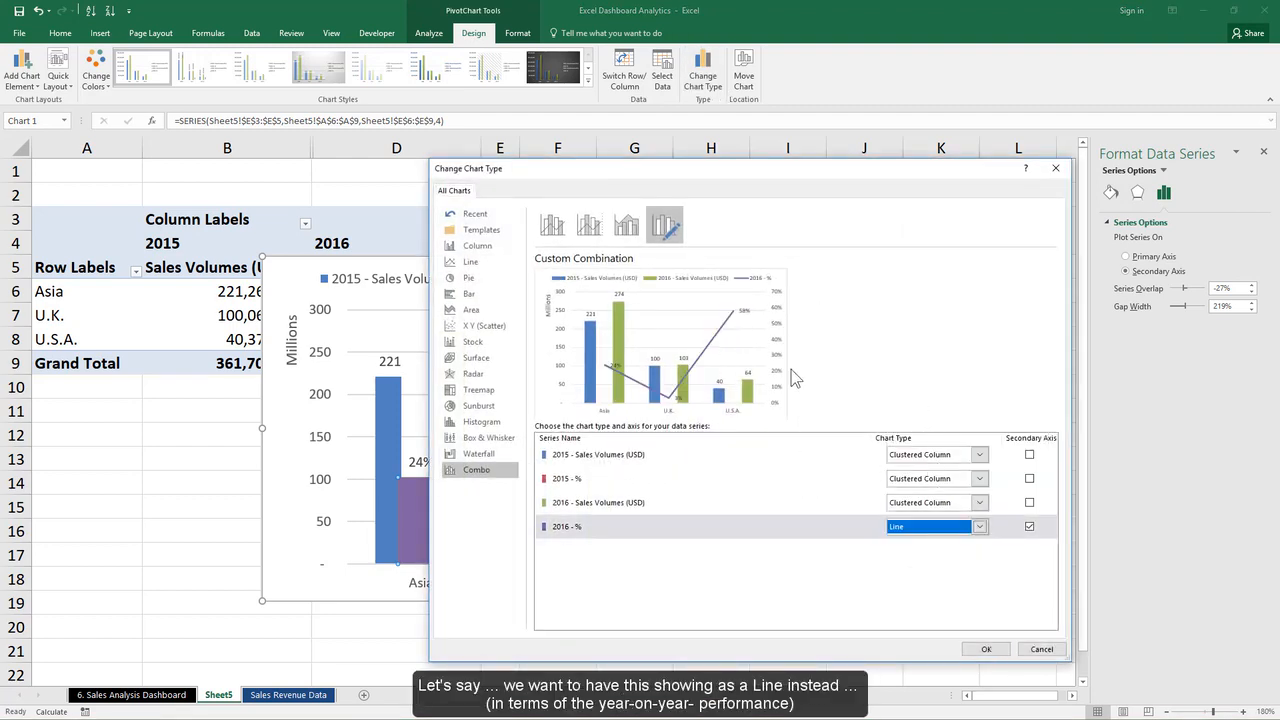
pyautogui.click(1006, 649)
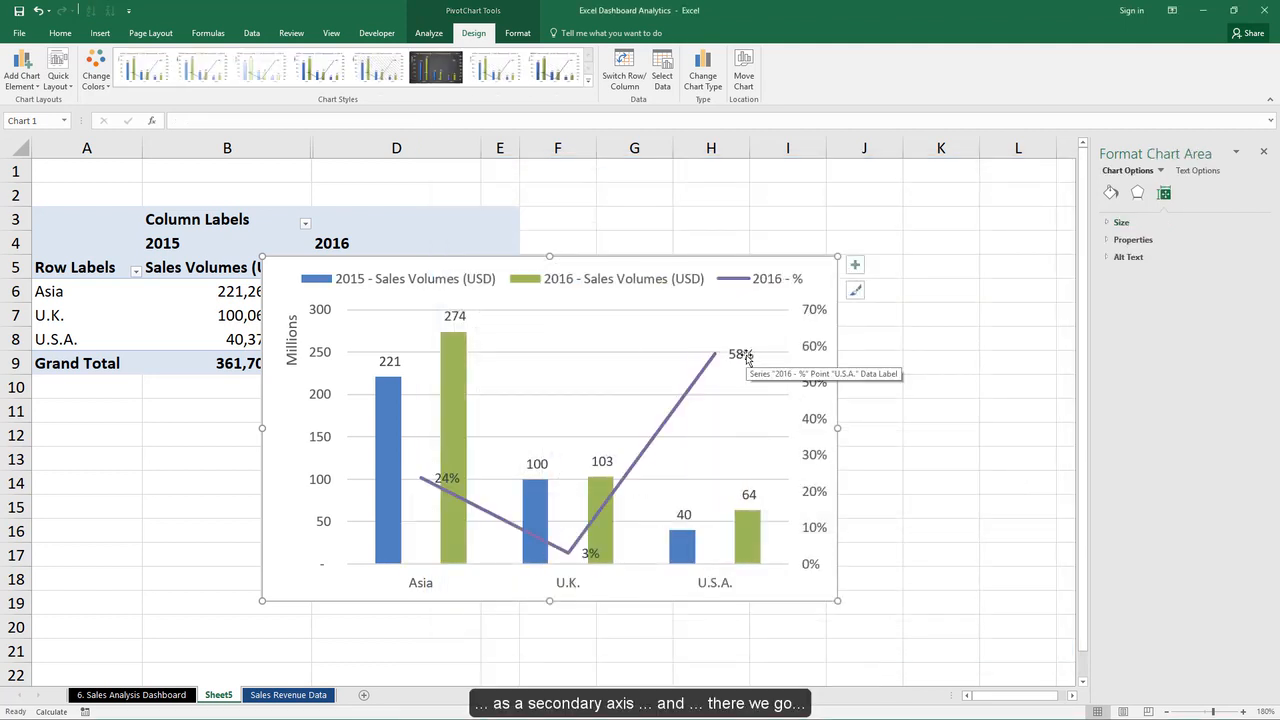
# Copy the combo chart and paste it into the "6. Sales Analysis Dashboard" sheet over the By Products chart
pyautogui.click(925, 285)
pyautogui.click(800, 277)
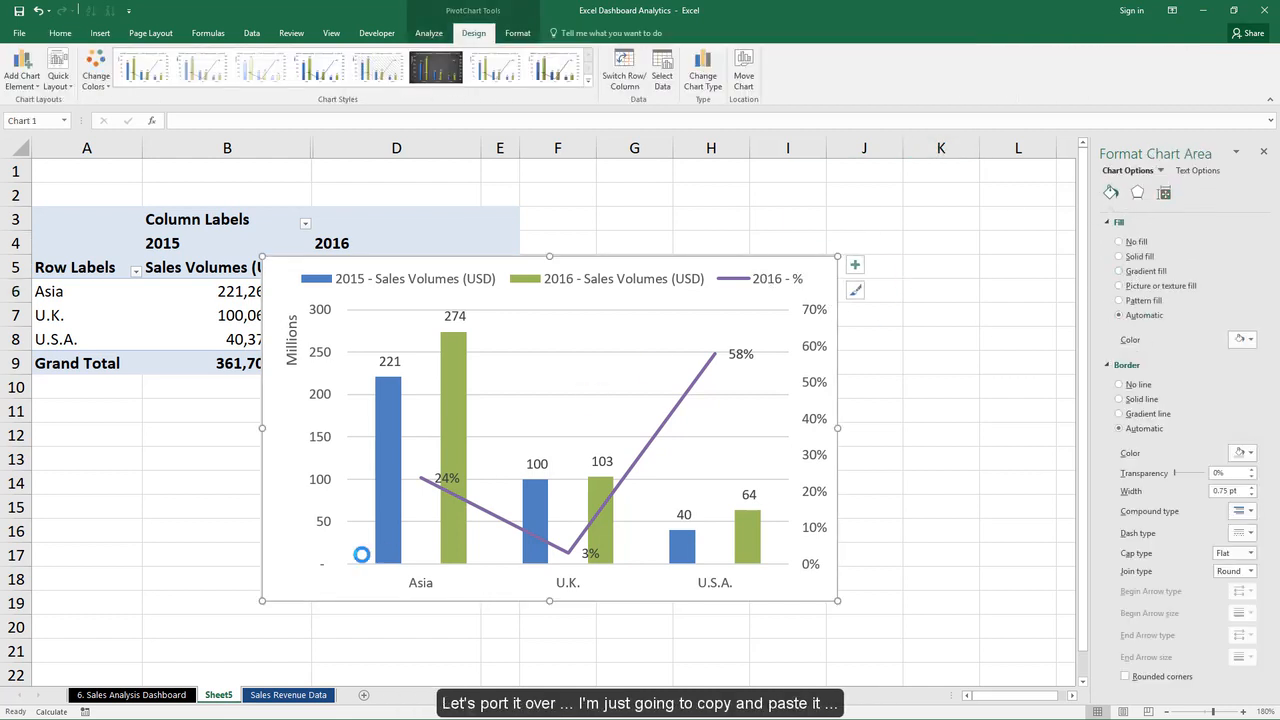
pyautogui.click(131, 694)
pyautogui.click(405, 406)
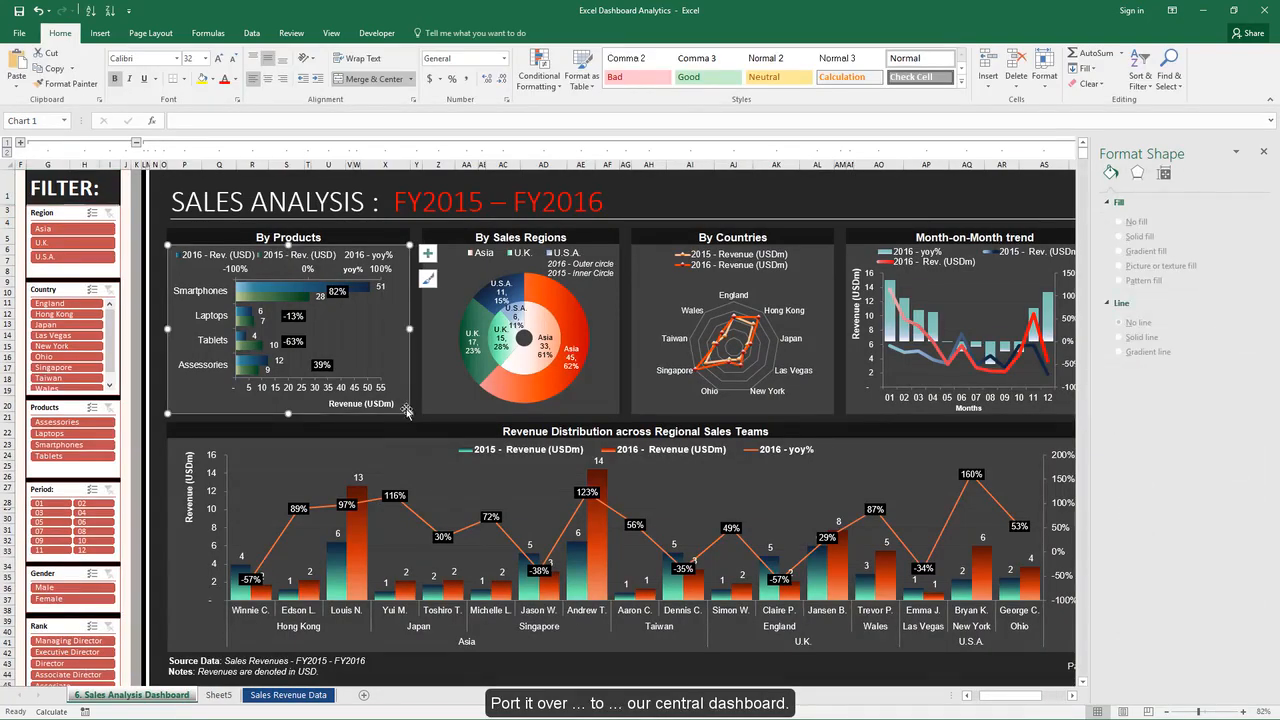
pyautogui.click(459, 222)
pyautogui.scroll(3, 459, 222)
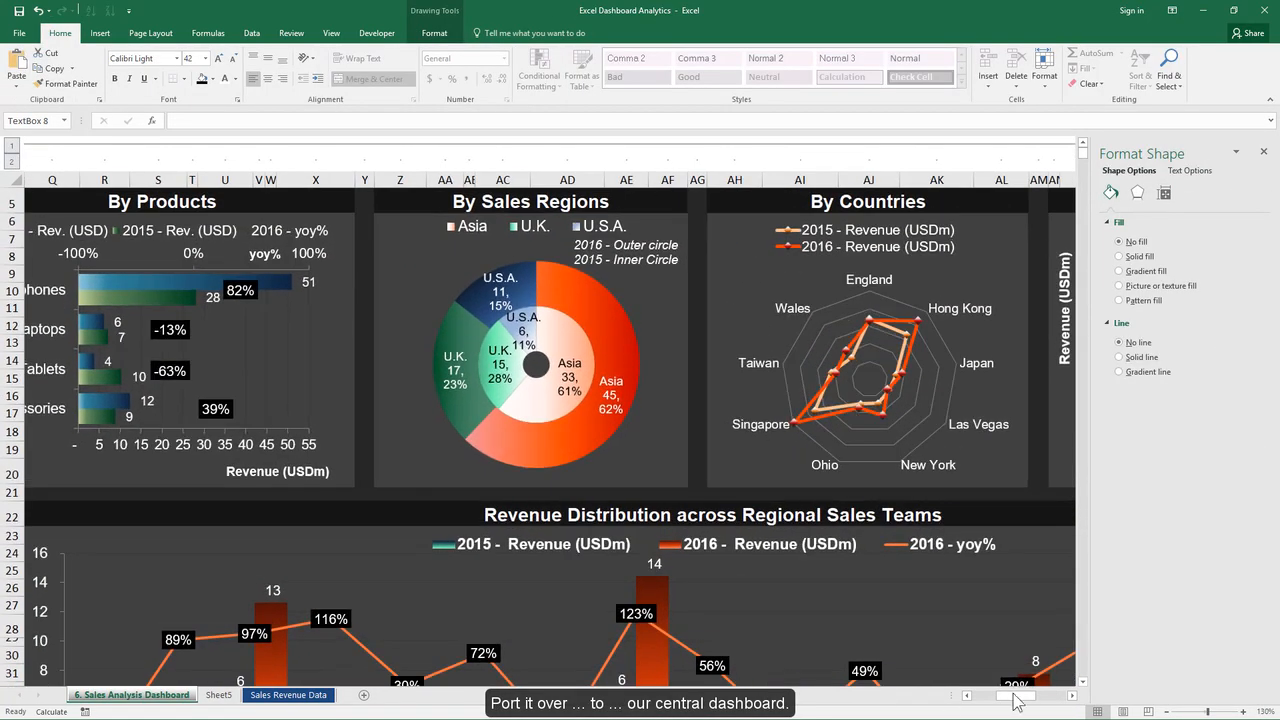
pyautogui.moveTo(1014, 697); pyautogui.dragTo(989, 697)
pyautogui.scroll(1, 338, 258)
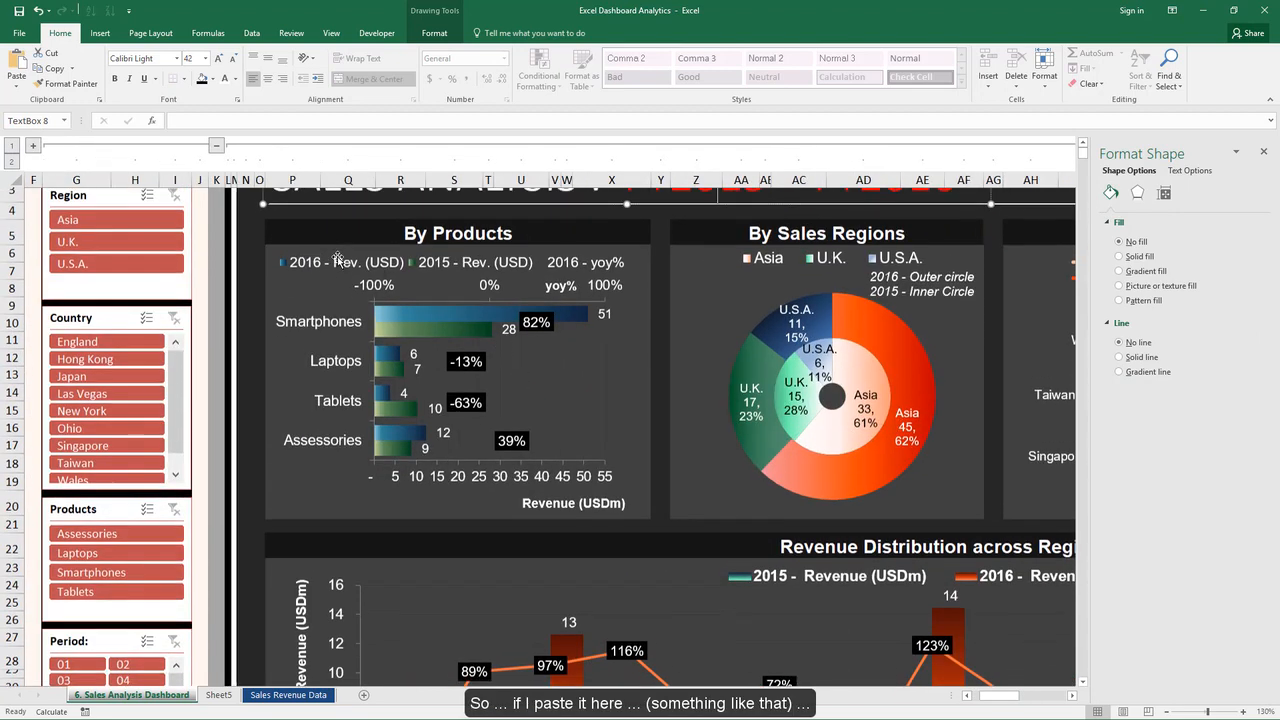
pyautogui.click(338, 260)
pyautogui.hotkey('ctrl', 'v')
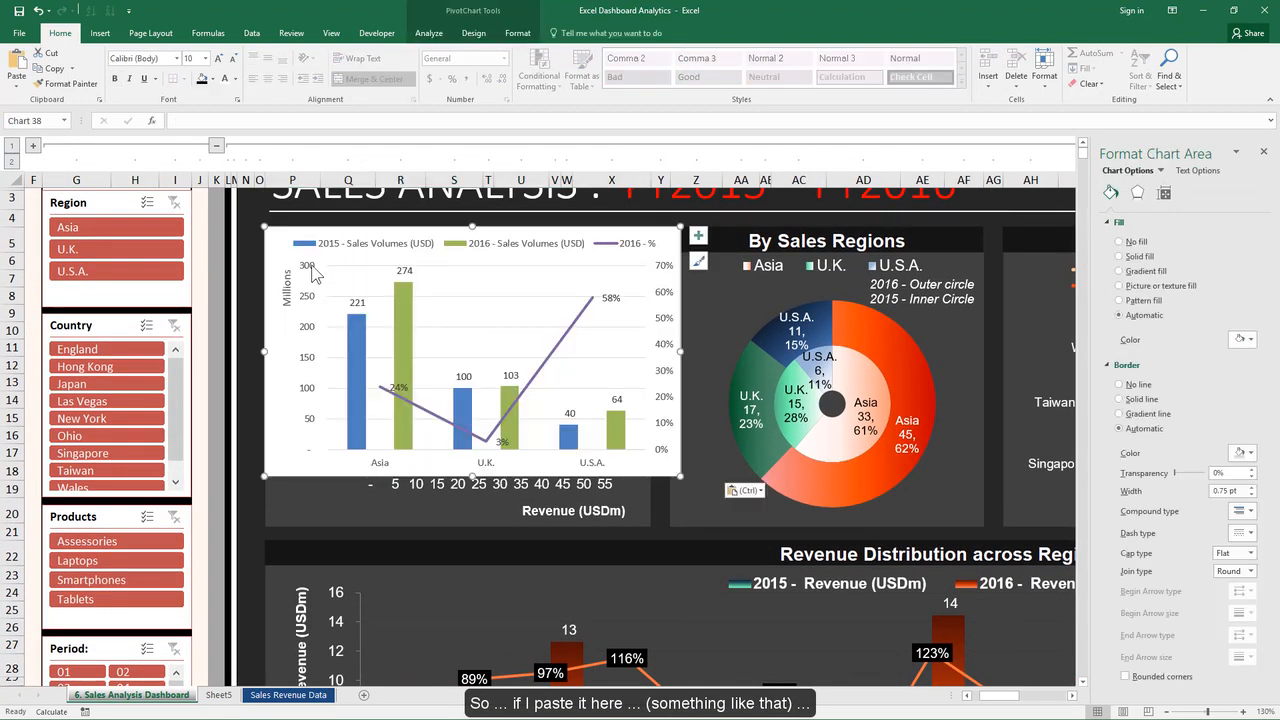
# Align the pasted chart beneath the By Products heading and resize it to fill that panel
pyautogui.click(310, 290)
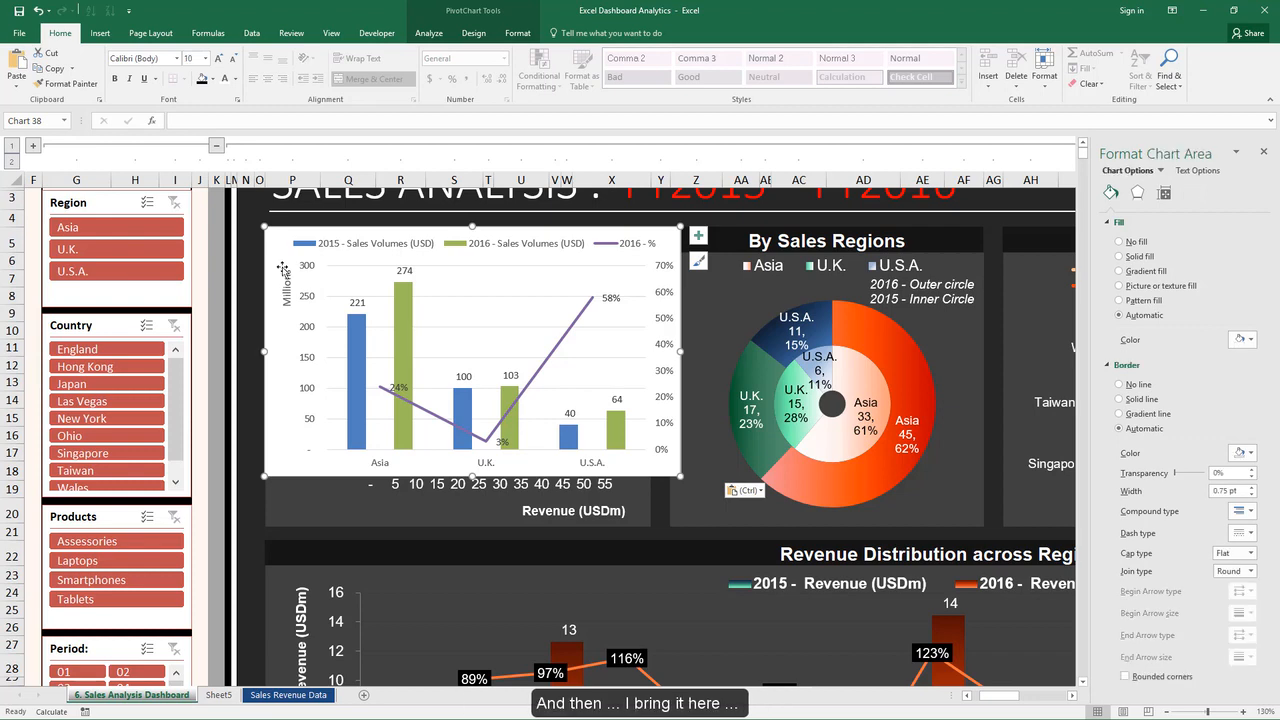
pyautogui.moveTo(270, 253); pyautogui.dragTo(275, 279)
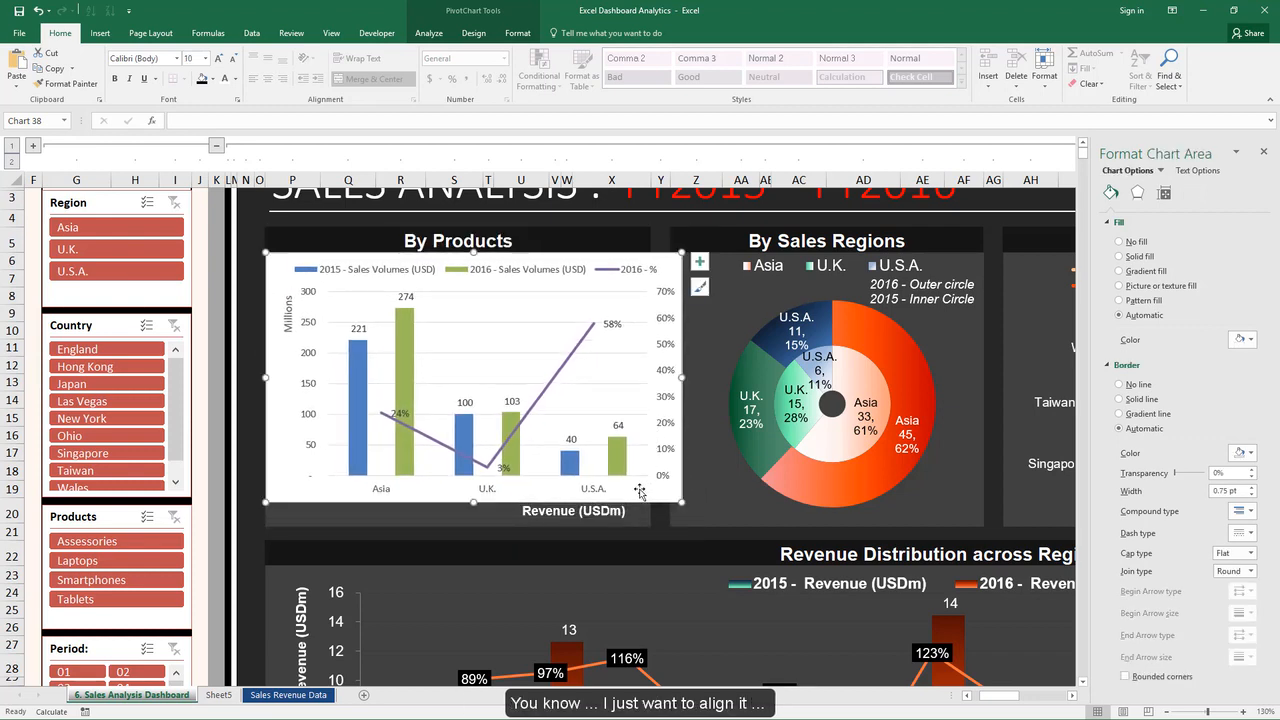
pyautogui.moveTo(684, 509); pyautogui.dragTo(647, 527)
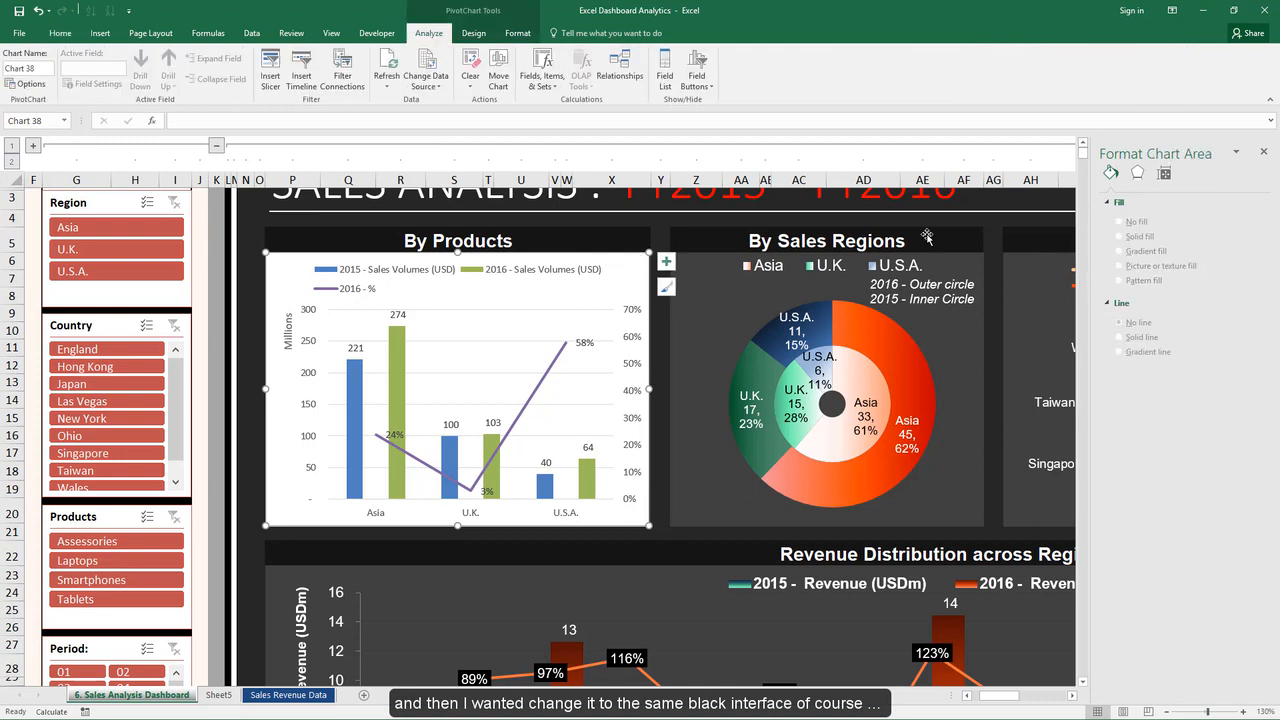
# Give the pasted chart a solid dark grey fill and white text to match the dashboard theme
pyautogui.click(1119, 256)
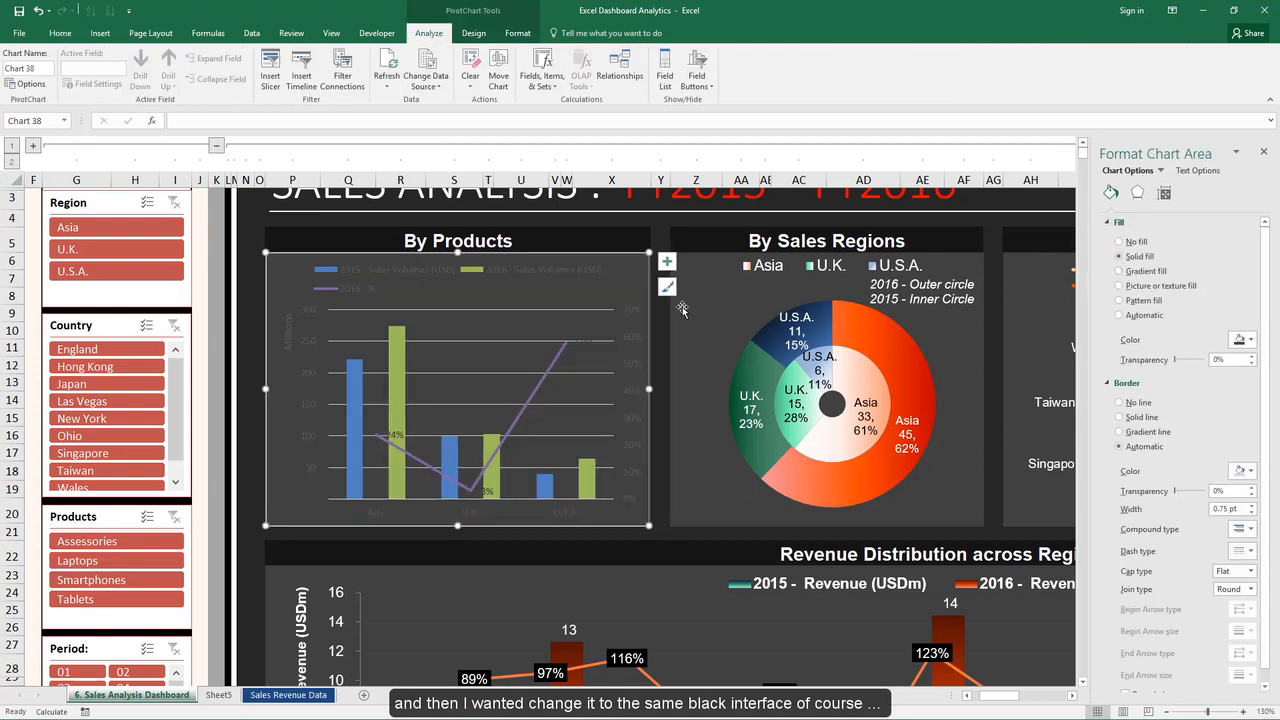
pyautogui.click(60, 33)
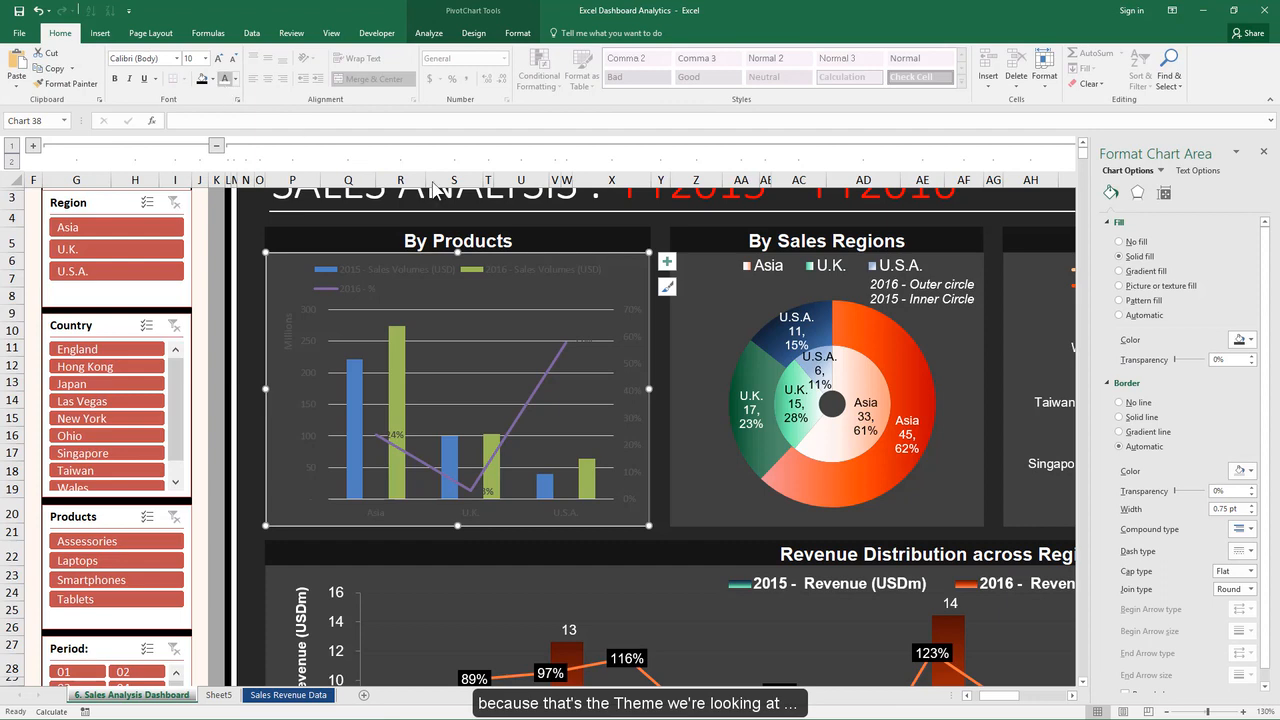
pyautogui.click(611, 218)
pyautogui.click(642, 259)
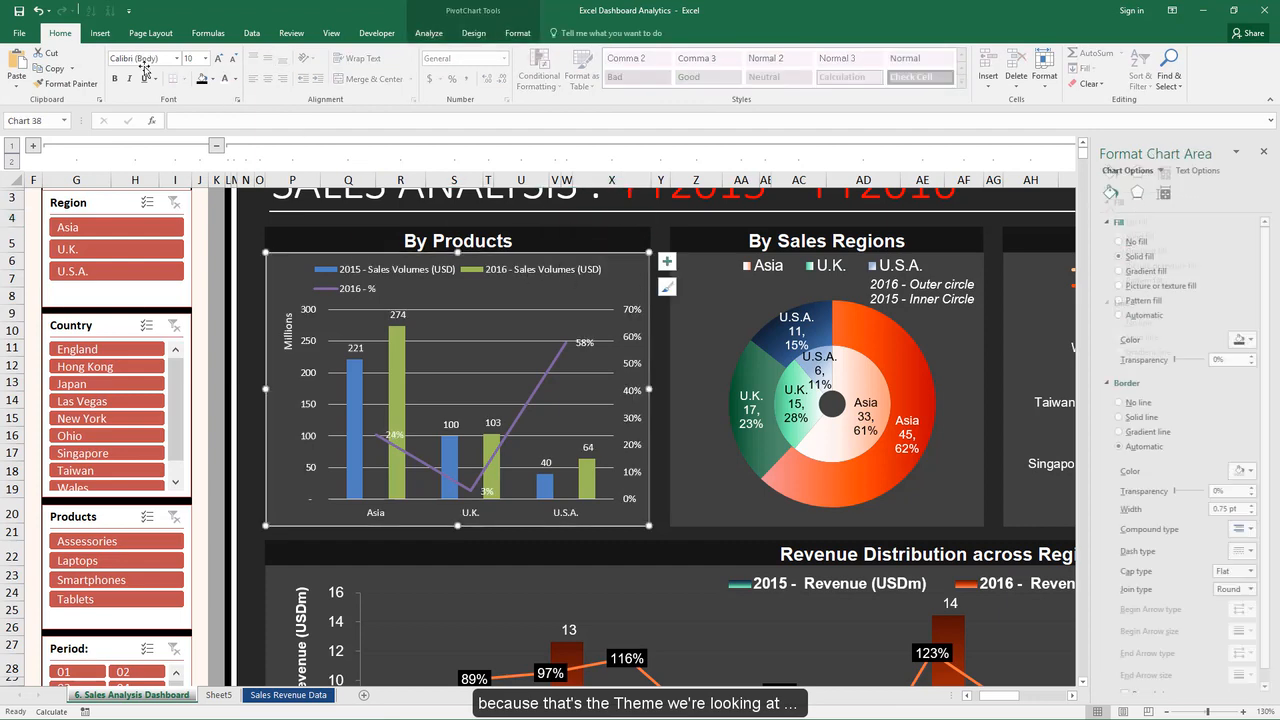
# Set the pasted chart's text to Arial, size 11
pyautogui.click(137, 58)
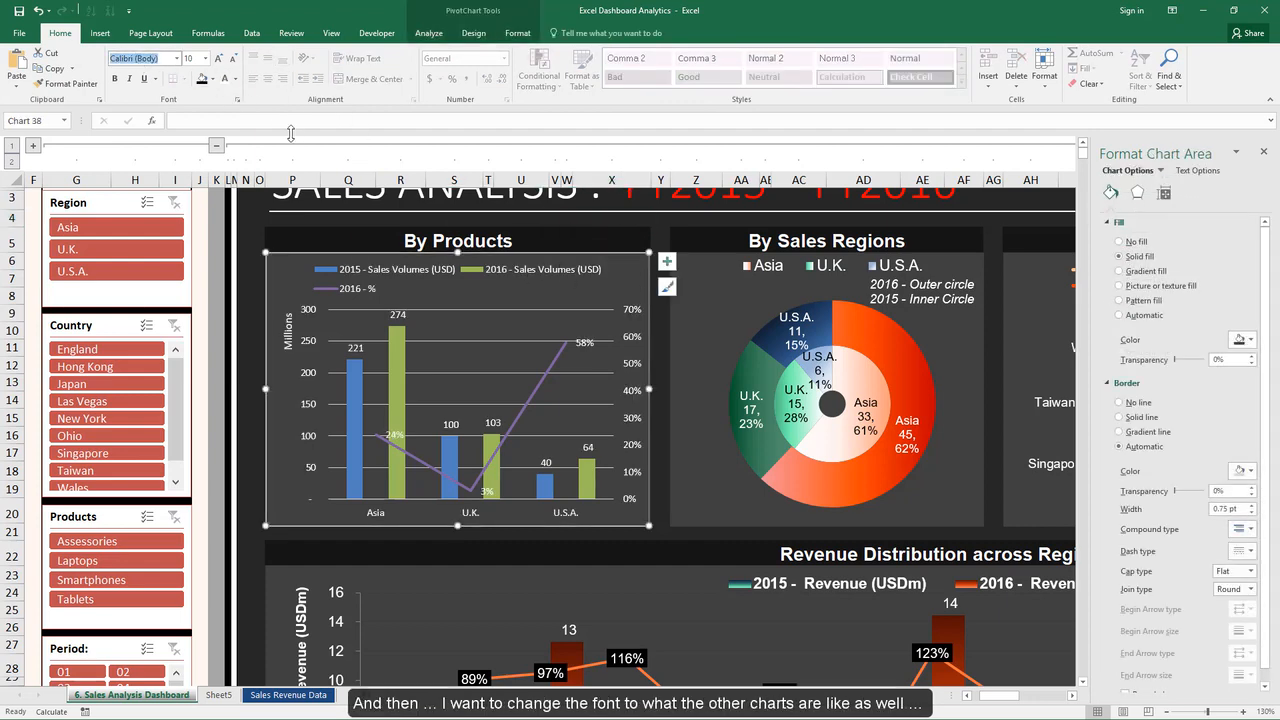
pyautogui.write('Arial')
pyautogui.press('Tab')
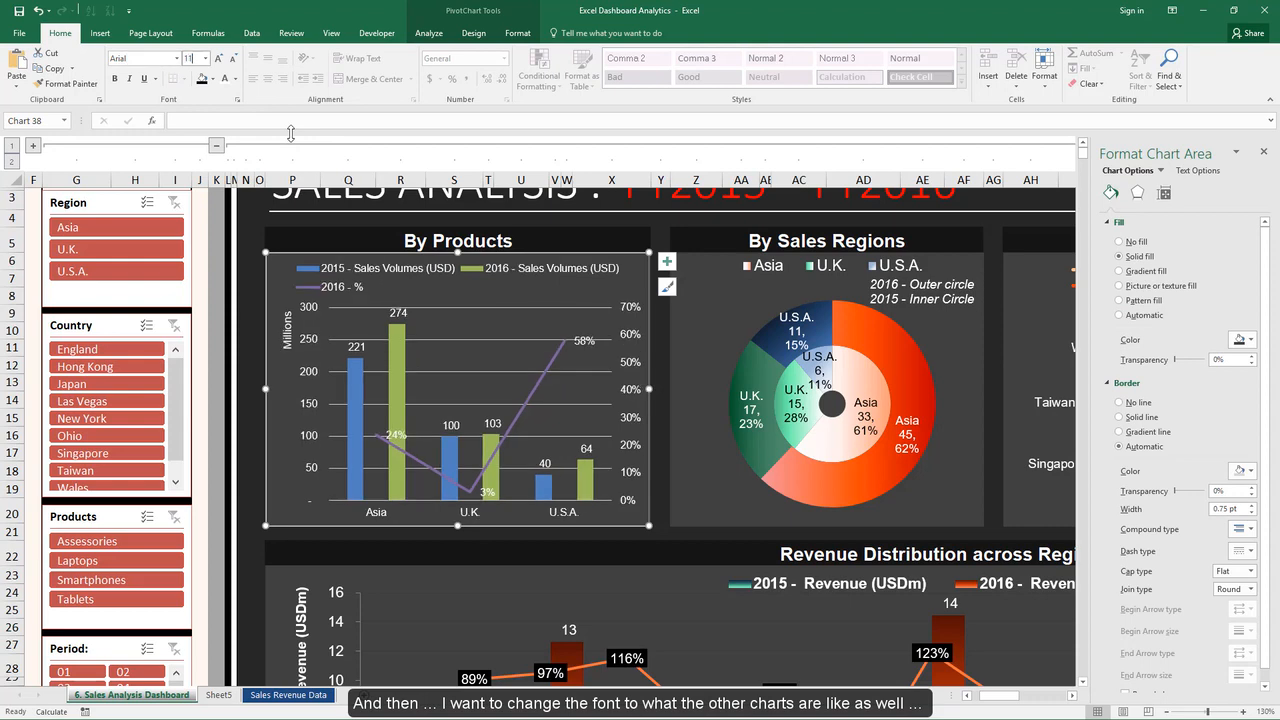
pyautogui.write('11')
pyautogui.press('Return')
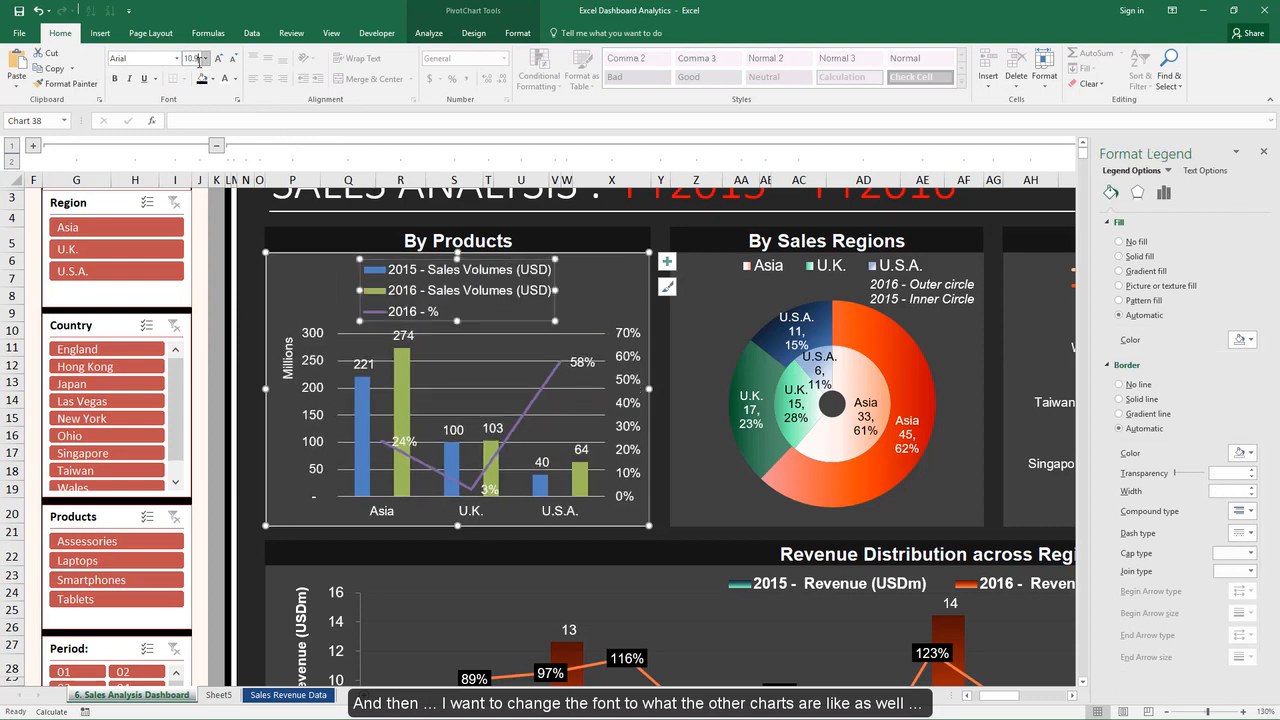
# Set the font size of the pasted chart's legend to 10
pyautogui.click(200, 60)
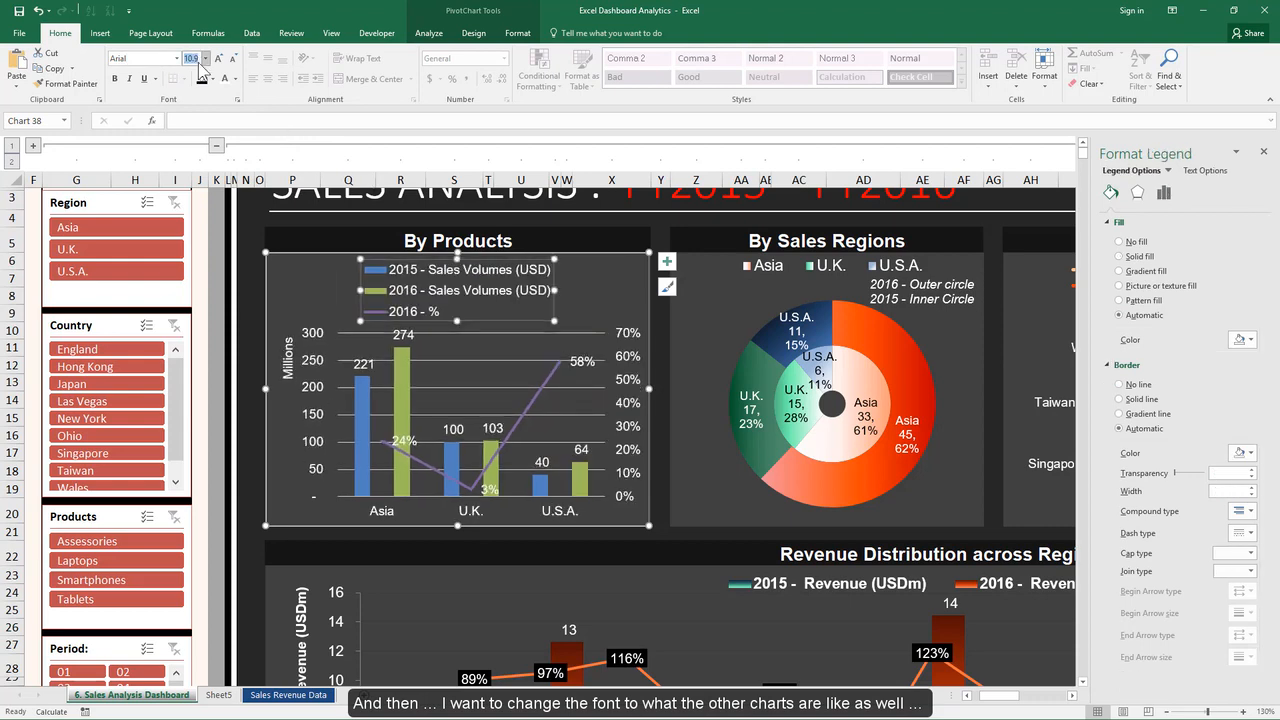
pyautogui.write('10')
pyautogui.press('Return')
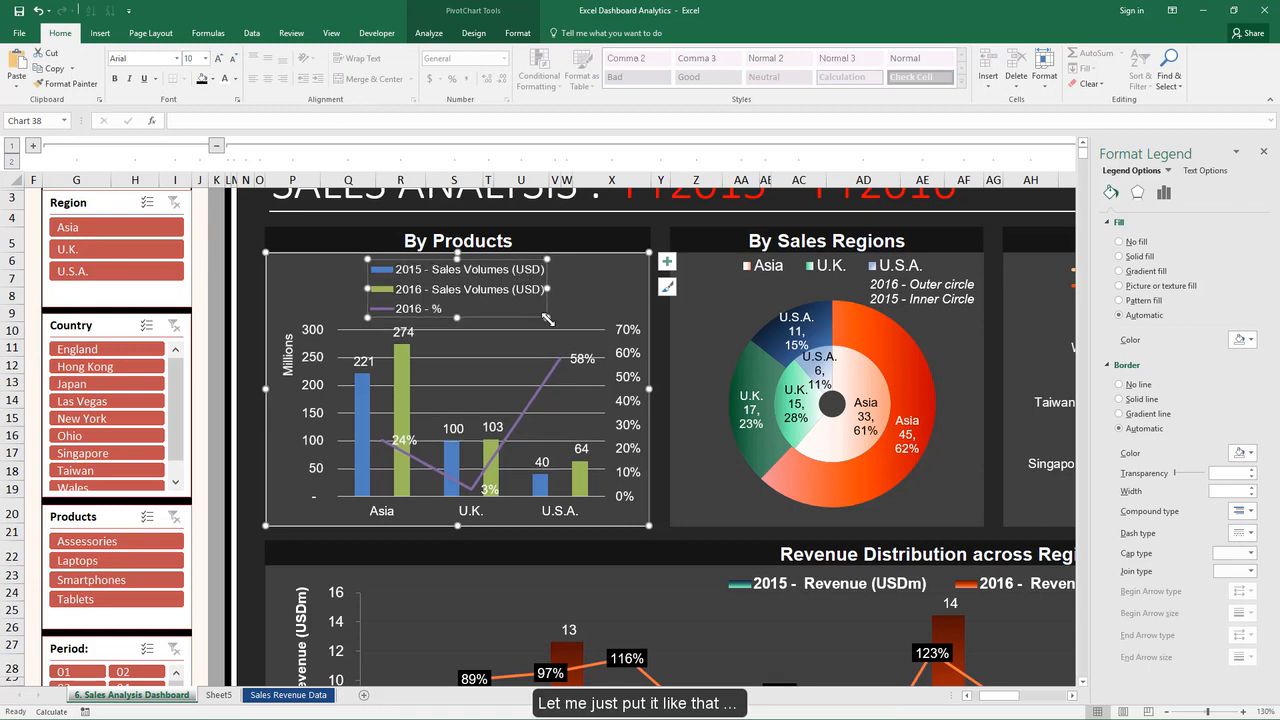
# Widen the By Products chart's legend across the chart's top in two rows and extend the plot area slightly upward
pyautogui.moveTo(547, 318); pyautogui.dragTo(617, 311)
pyautogui.moveTo(492, 311); pyautogui.dragTo(493, 368)
pyautogui.moveTo(369, 313); pyautogui.dragTo(281, 316)
pyautogui.moveTo(449, 368); pyautogui.dragTo(449, 304)
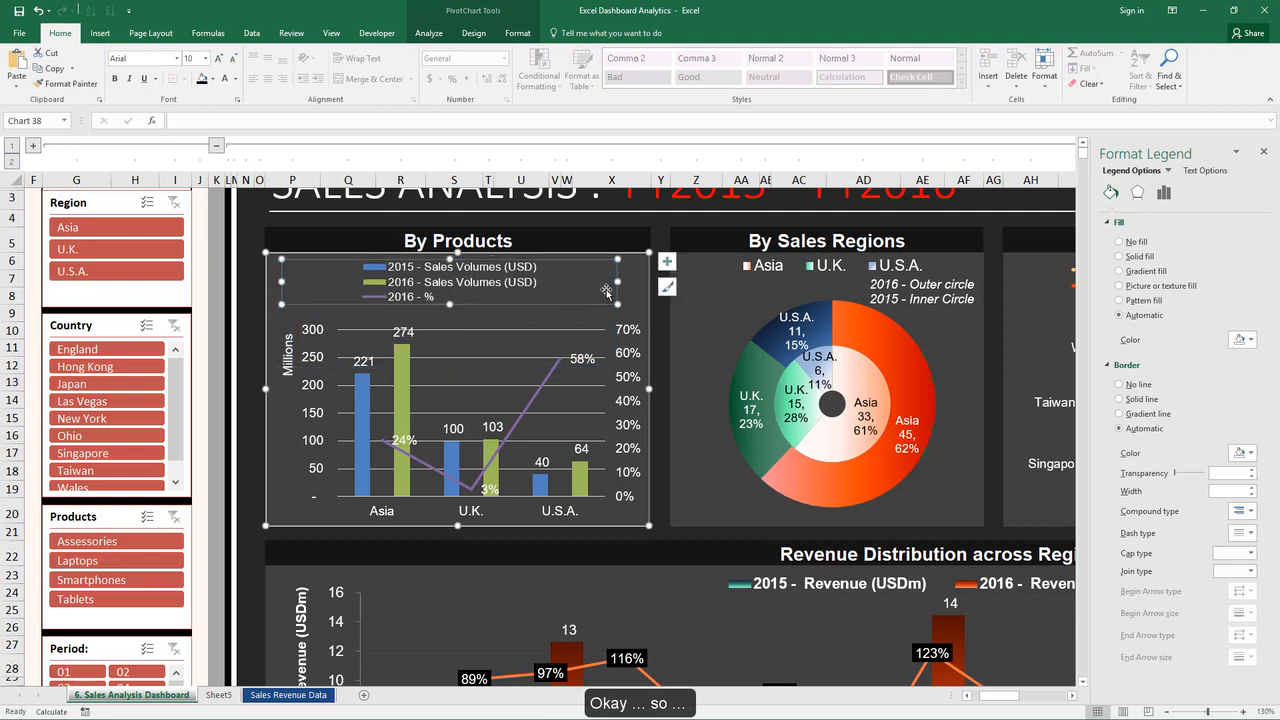
pyautogui.moveTo(625, 281); pyautogui.dragTo(650, 281)
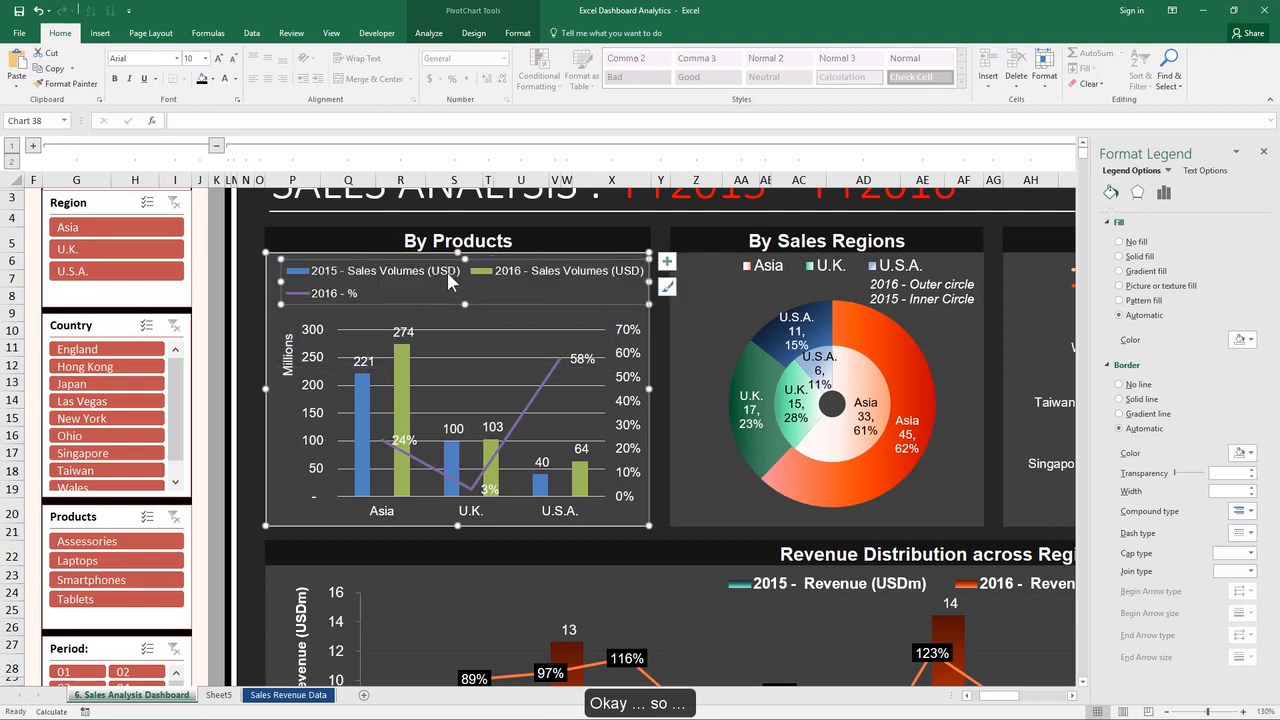
pyautogui.click(474, 332)
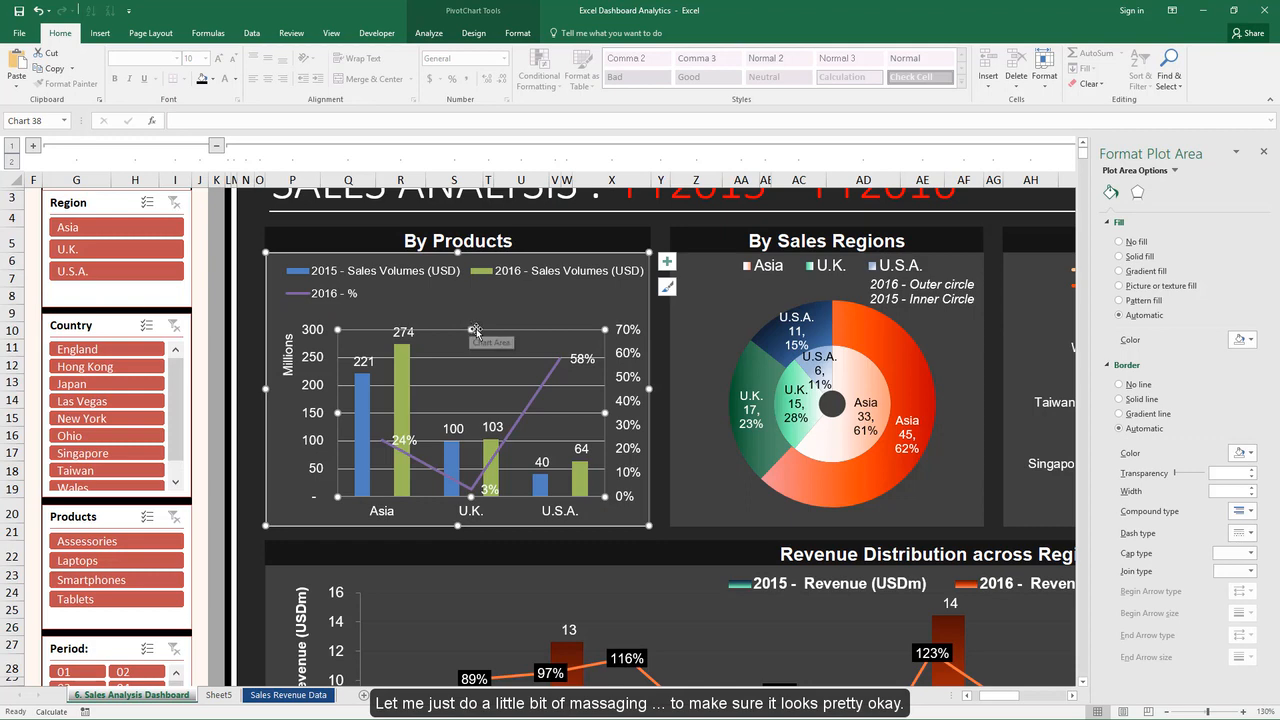
pyautogui.moveTo(469, 327); pyautogui.dragTo(471, 320)
# Set the transparency of the By Products chart's major gridlines to 90%
pyautogui.click(490, 345)
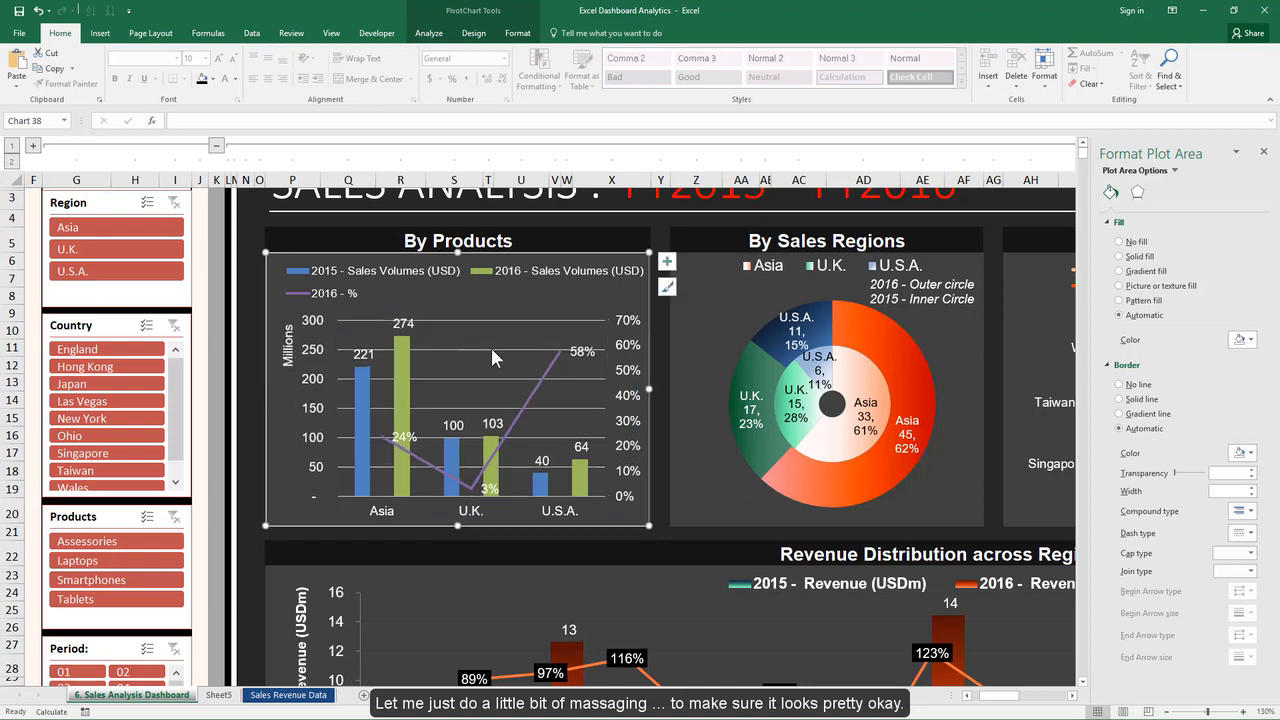
pyautogui.moveTo(1236, 332); pyautogui.dragTo(1196, 334)
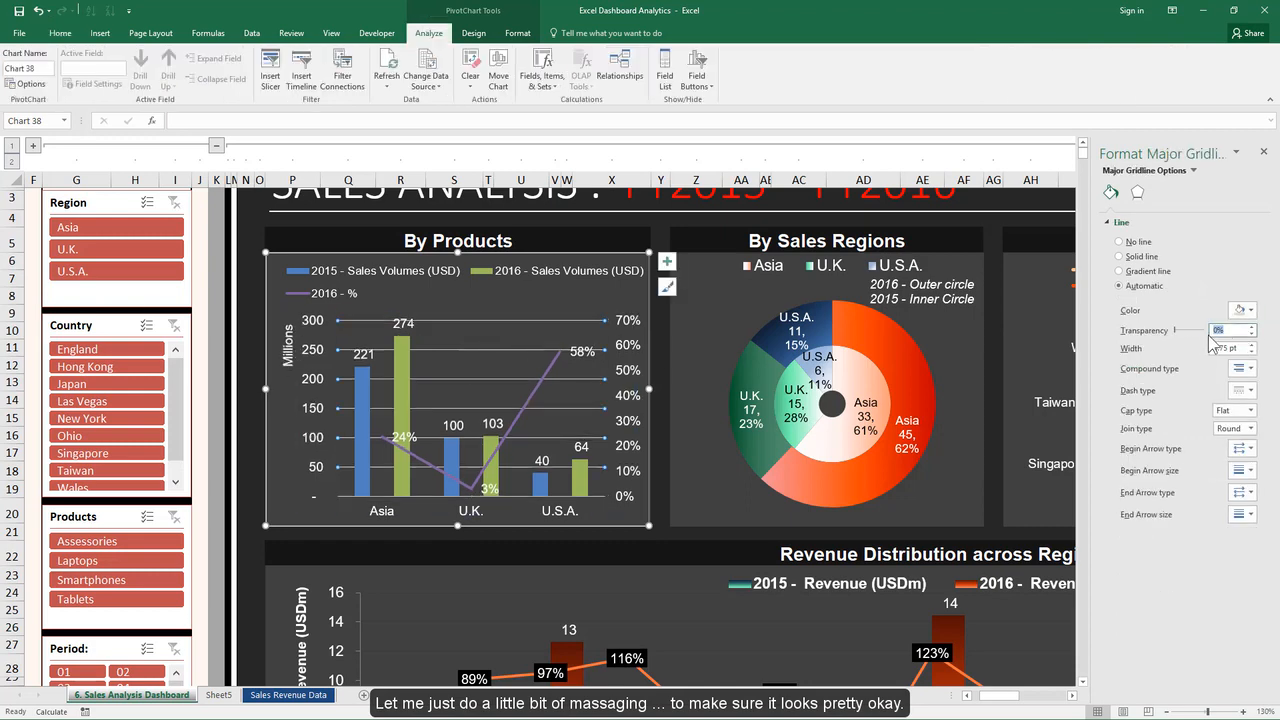
pyautogui.write('90')
pyautogui.press('Return')
# Center the data labels of the 2016 - % line on their points and give them a black fill
pyautogui.click(586, 369)
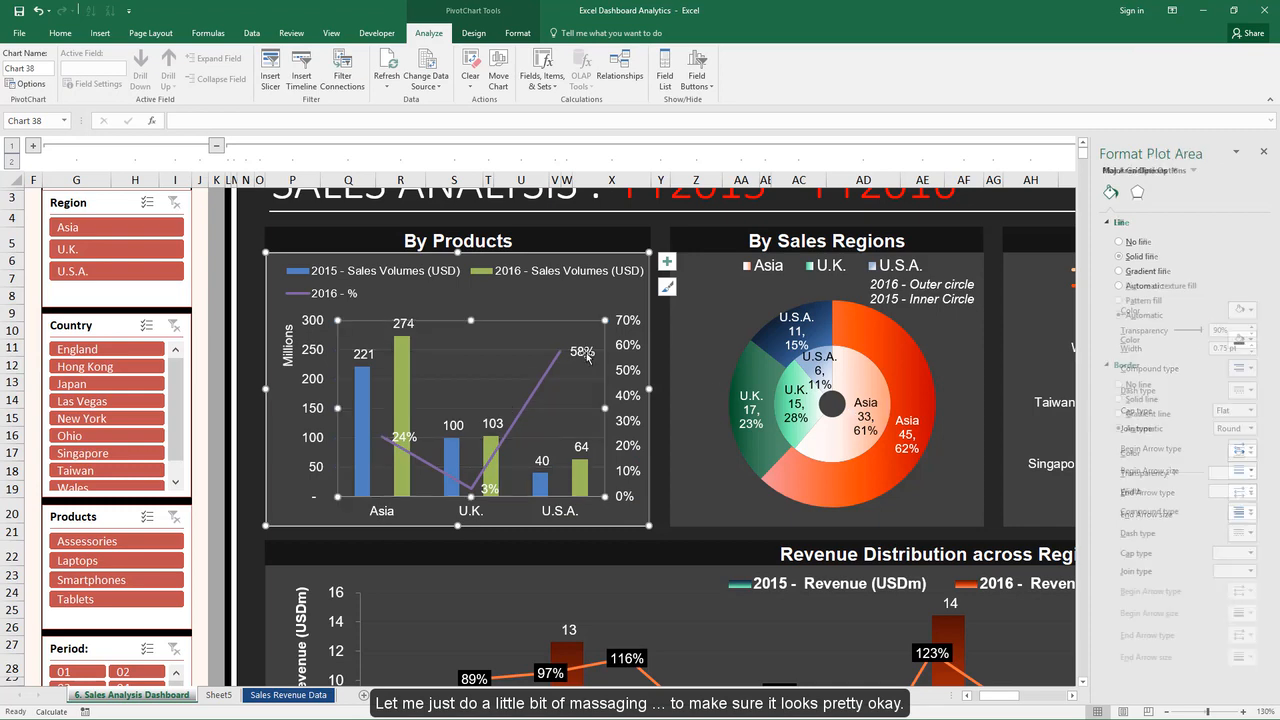
pyautogui.click(582, 352)
pyautogui.click(474, 33)
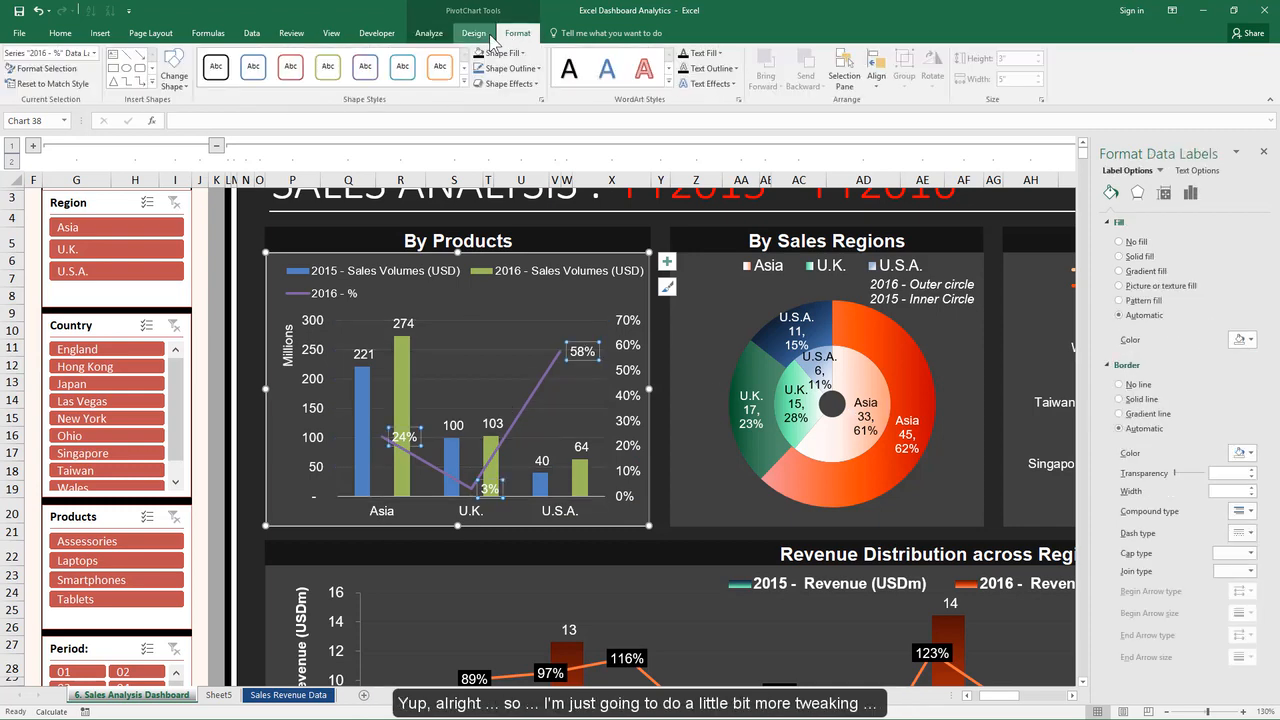
pyautogui.click(22, 68)
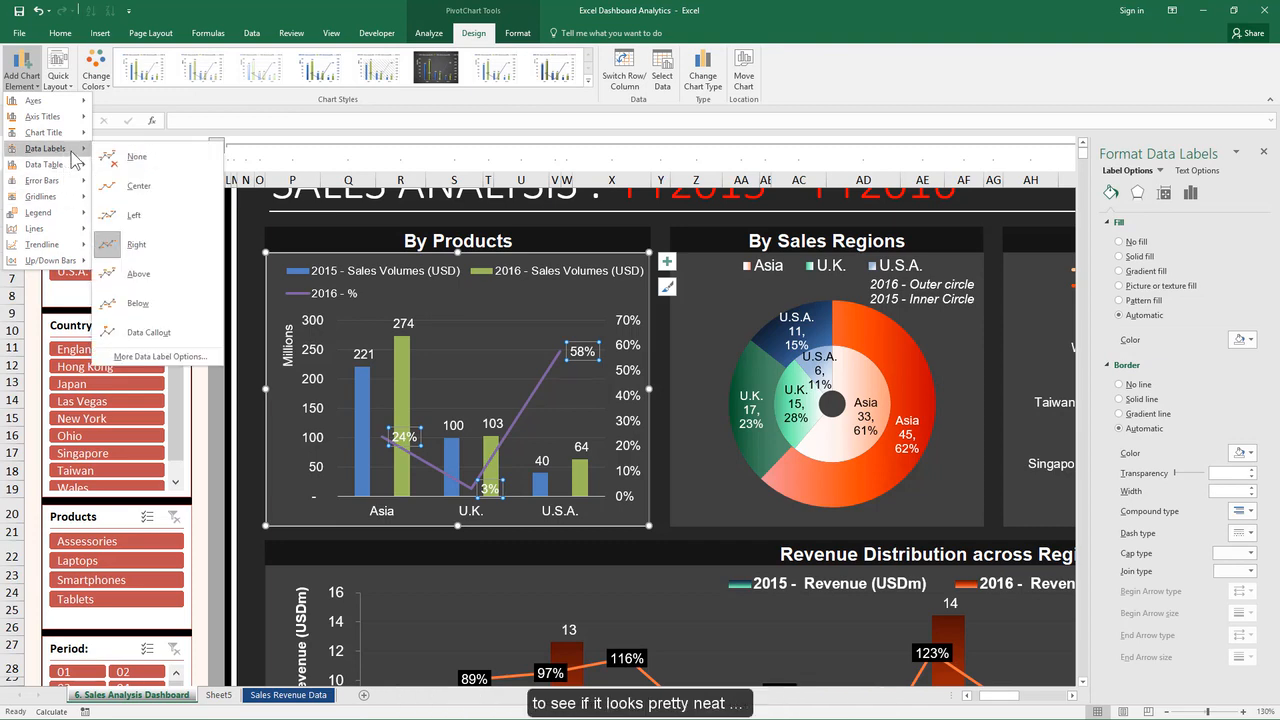
pyautogui.click(140, 186)
pyautogui.click(60, 33)
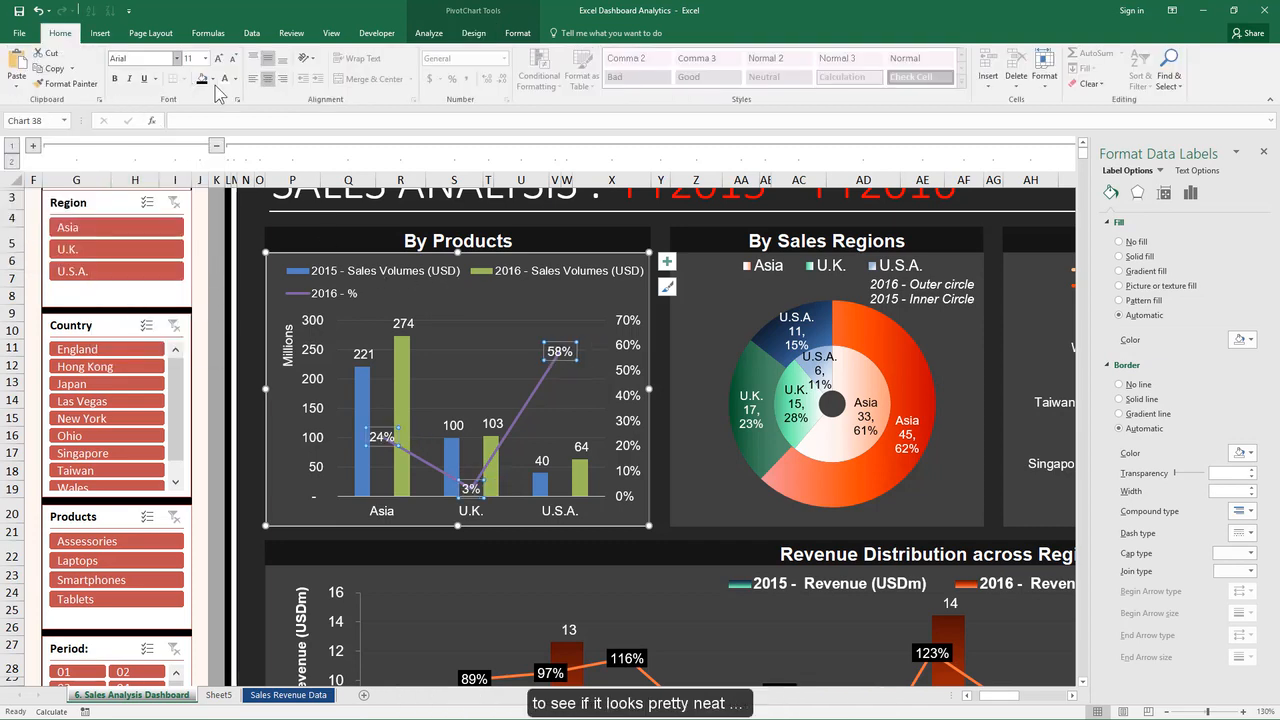
pyautogui.click(203, 78)
pyautogui.click(518, 283)
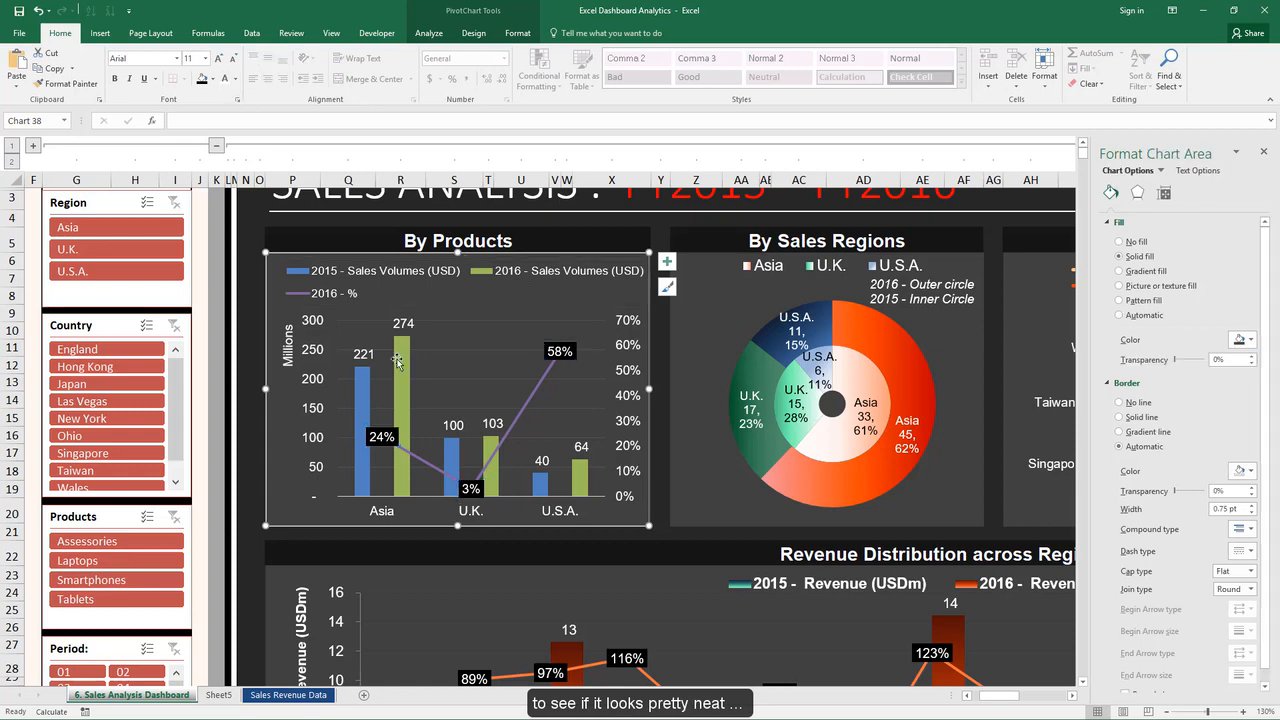
# Fill the 2016 - Sales Volumes (USD) columns with an orange preset gradient
pyautogui.click(405, 380)
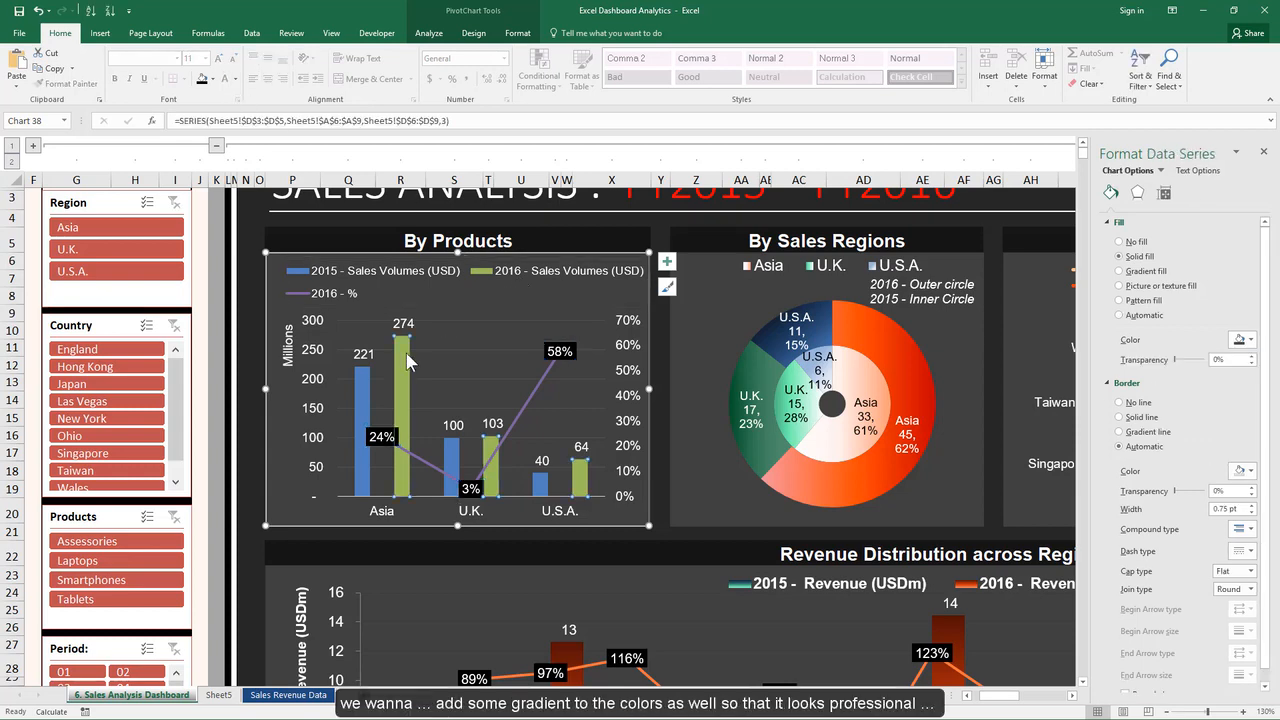
pyautogui.click(1140, 257)
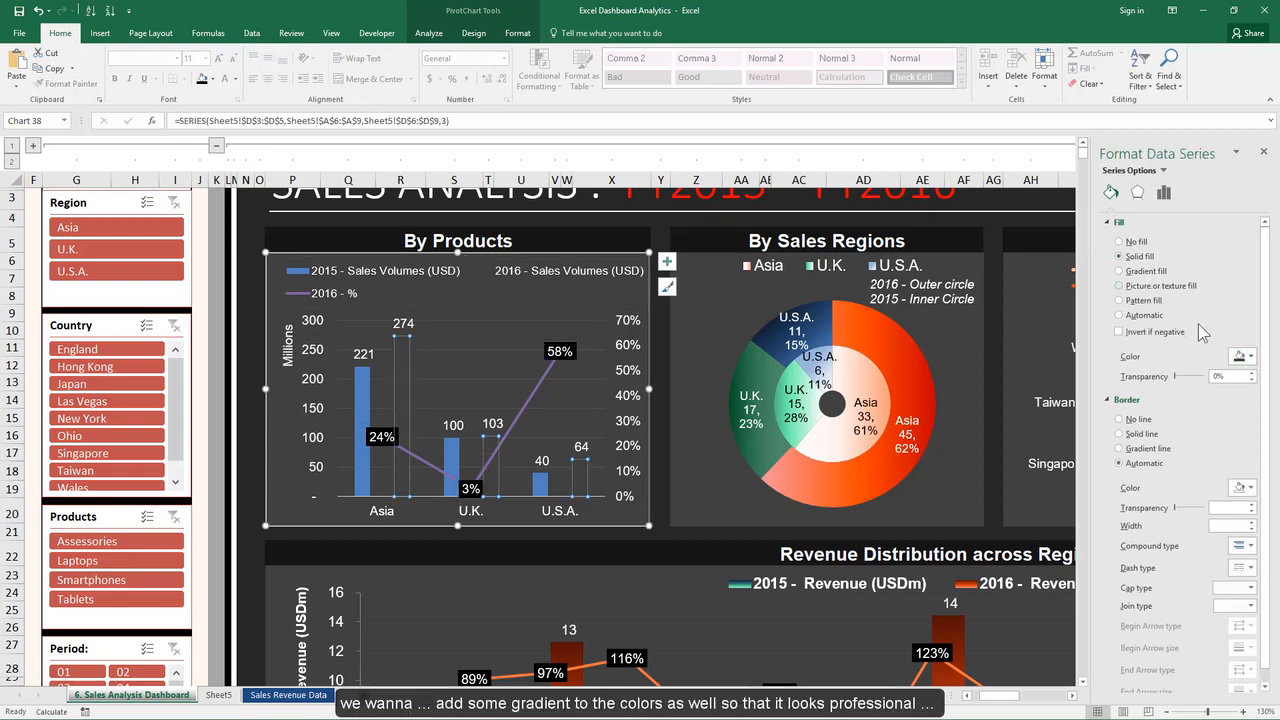
pyautogui.click(1140, 271)
pyautogui.click(1241, 356)
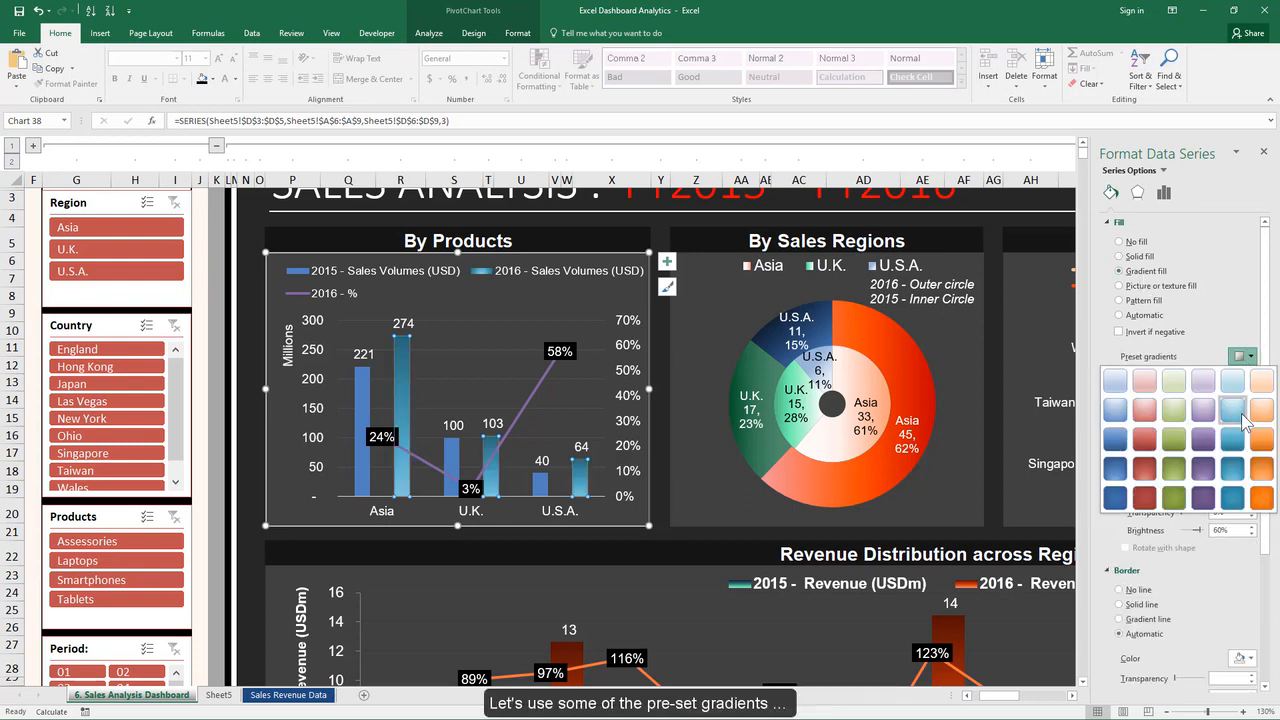
pyautogui.click(1260, 444)
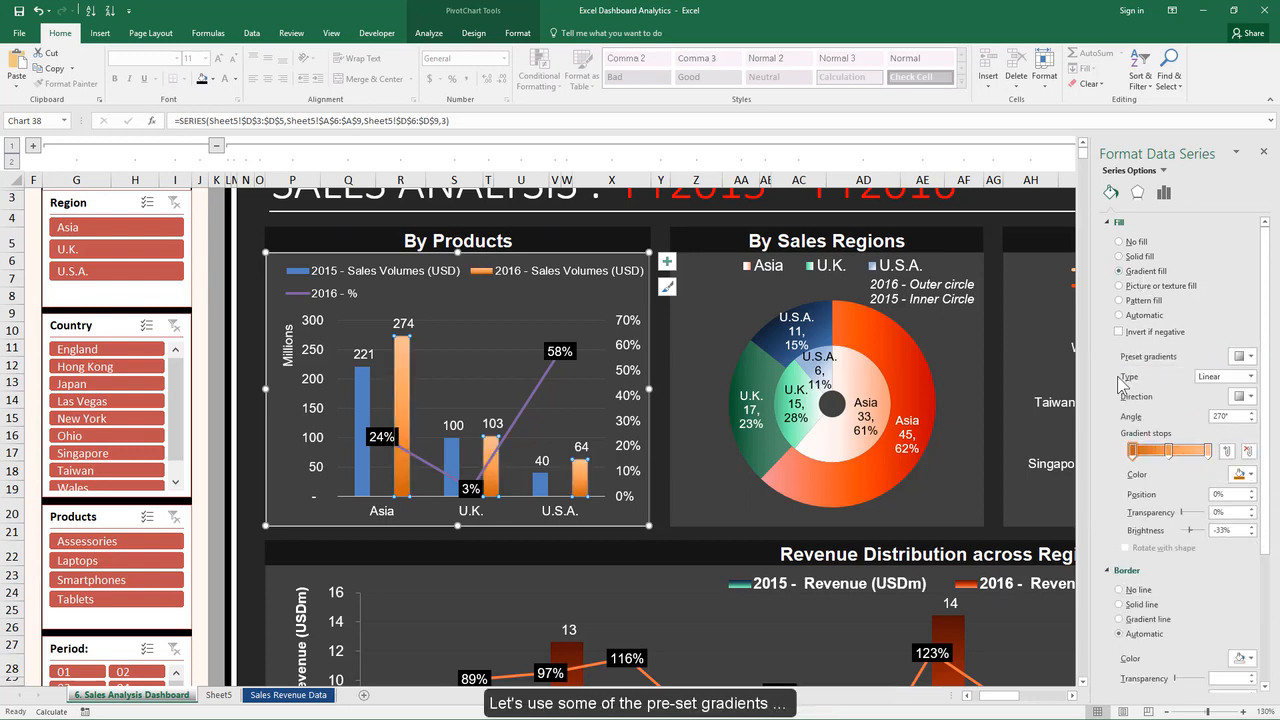
# Fill the 2015 - Sales Volumes (USD) columns with a light blue preset gradient
pyautogui.click(363, 410)
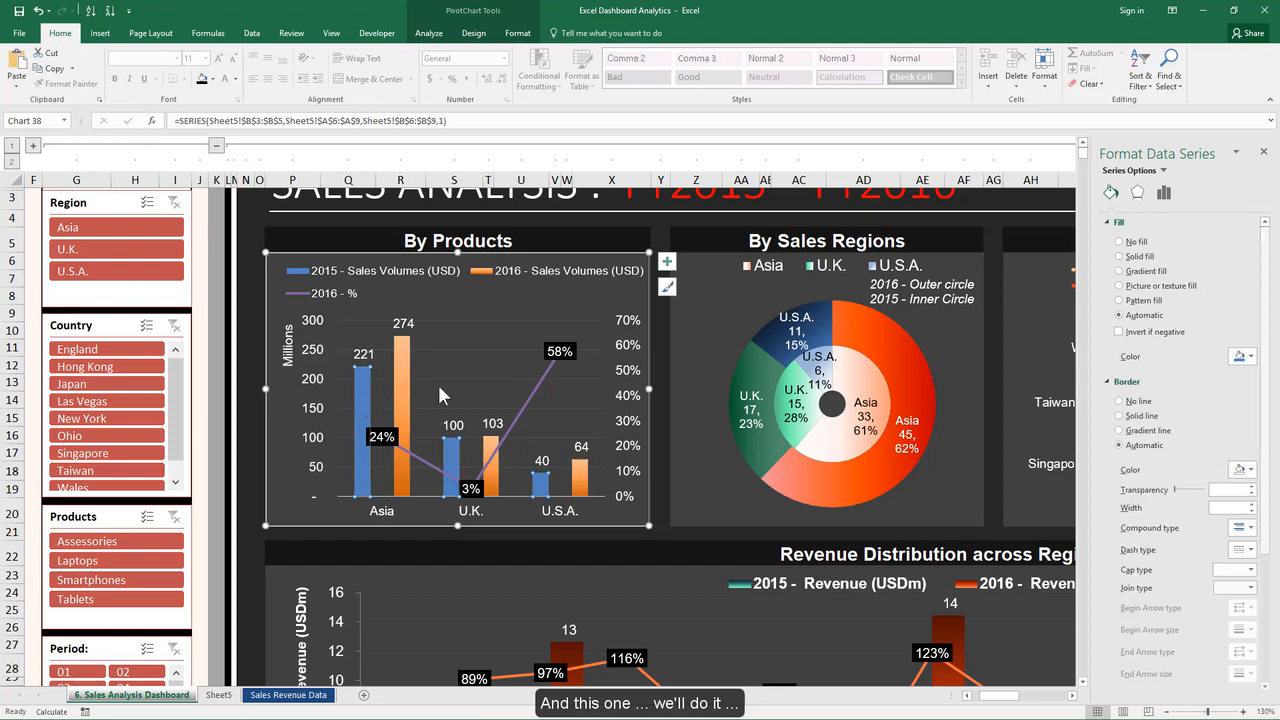
pyautogui.click(1241, 356)
pyautogui.click(1143, 299)
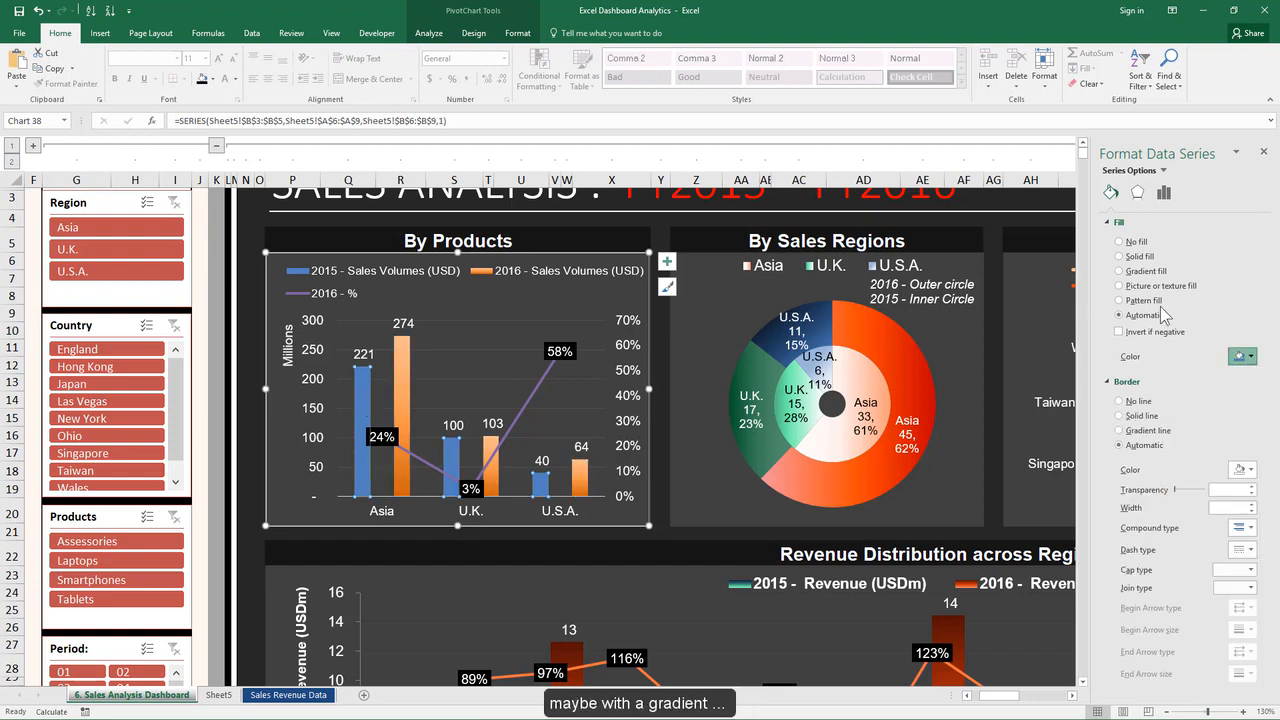
pyautogui.click(1145, 271)
pyautogui.click(1241, 356)
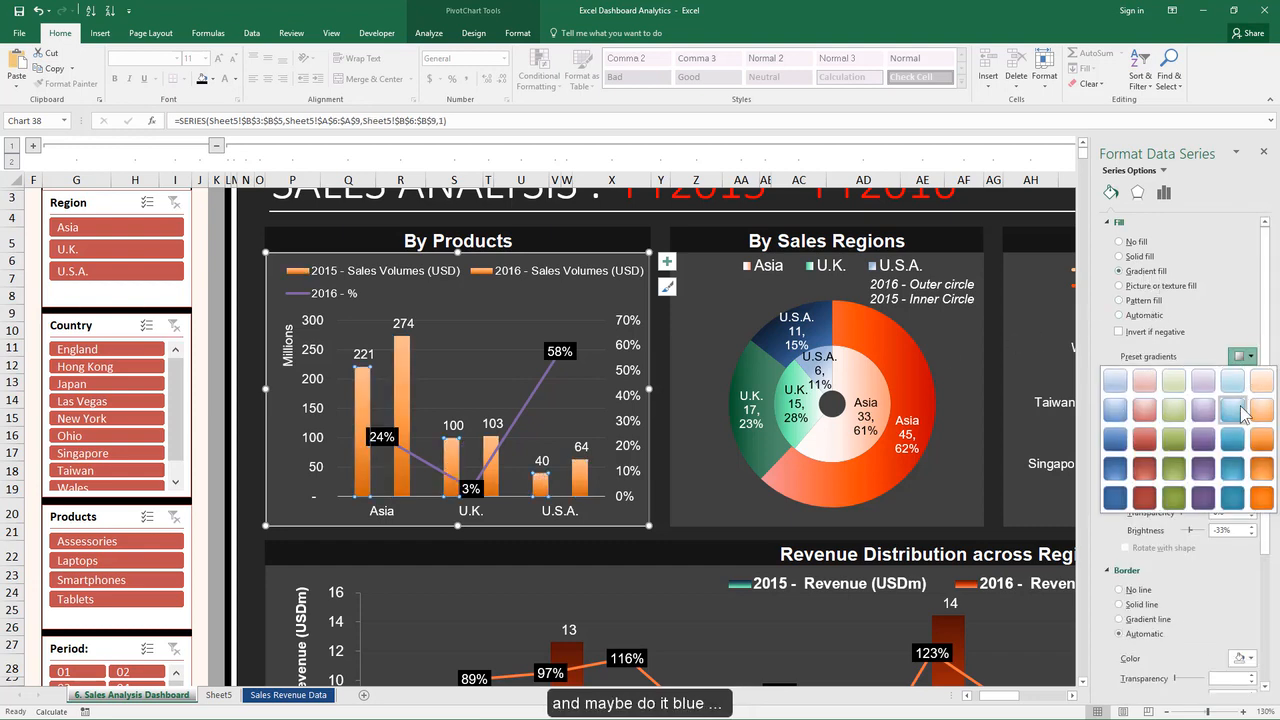
pyautogui.click(1240, 445)
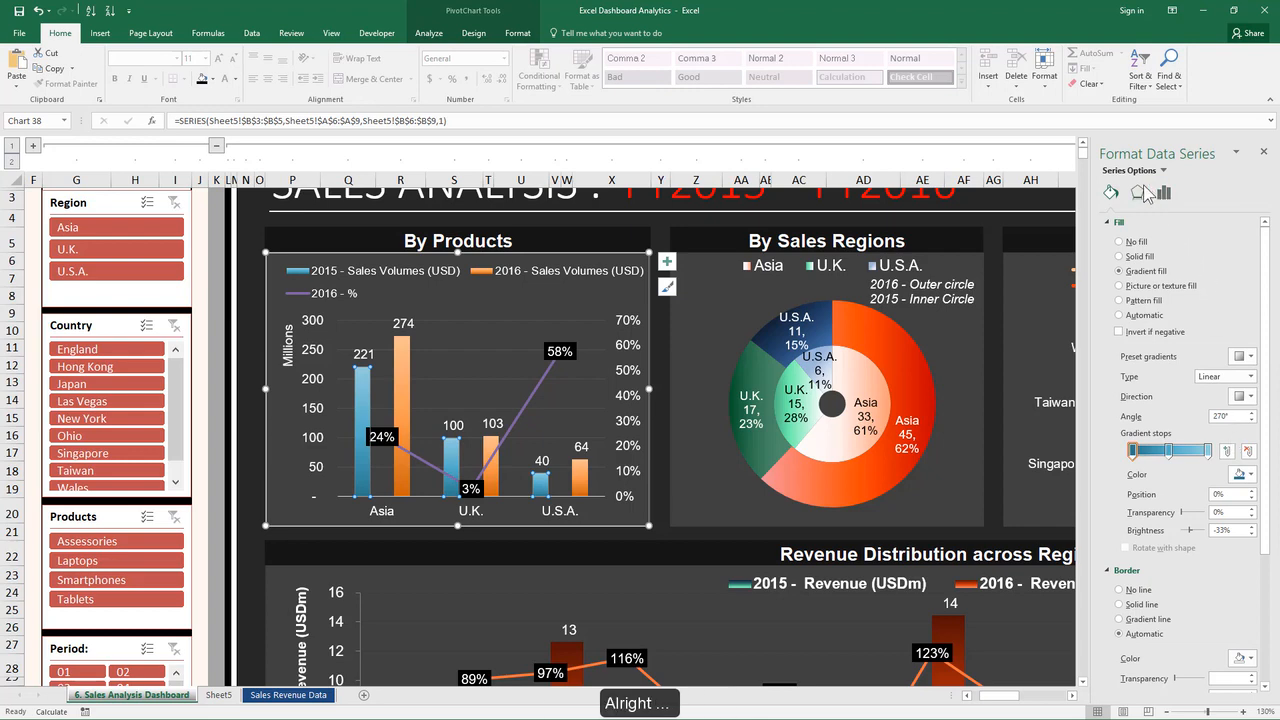
# Set the sales volume columns' series overlap to 50% and gap width to 120%
pyautogui.rightClick(403, 362)
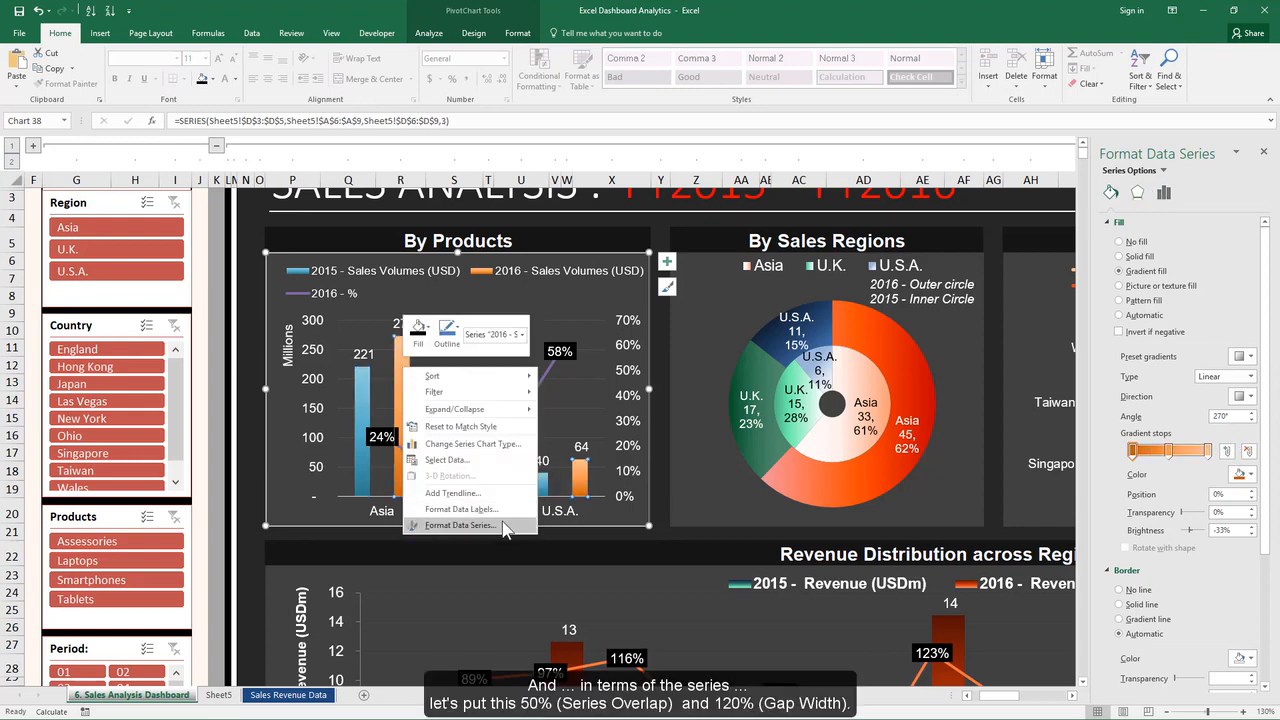
pyautogui.click(458, 523)
pyautogui.moveTo(1233, 290); pyautogui.dragTo(1170, 290)
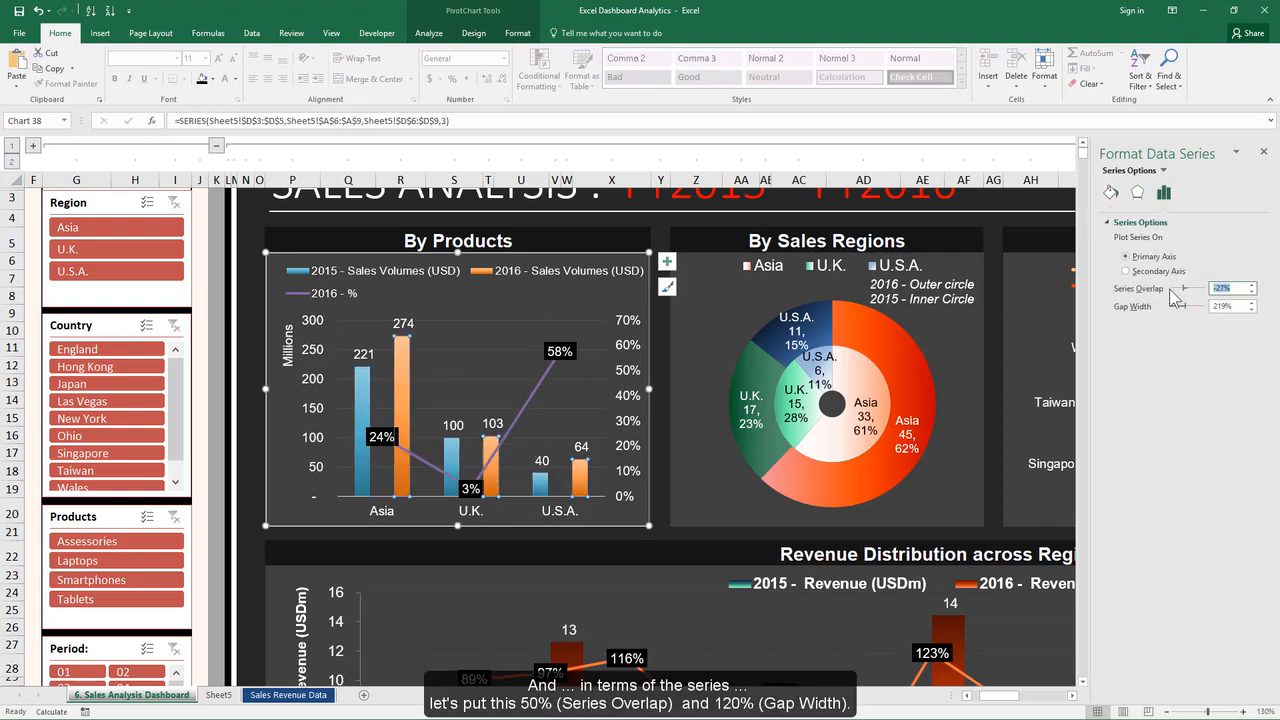
pyautogui.write('50')
pyautogui.press('Return')
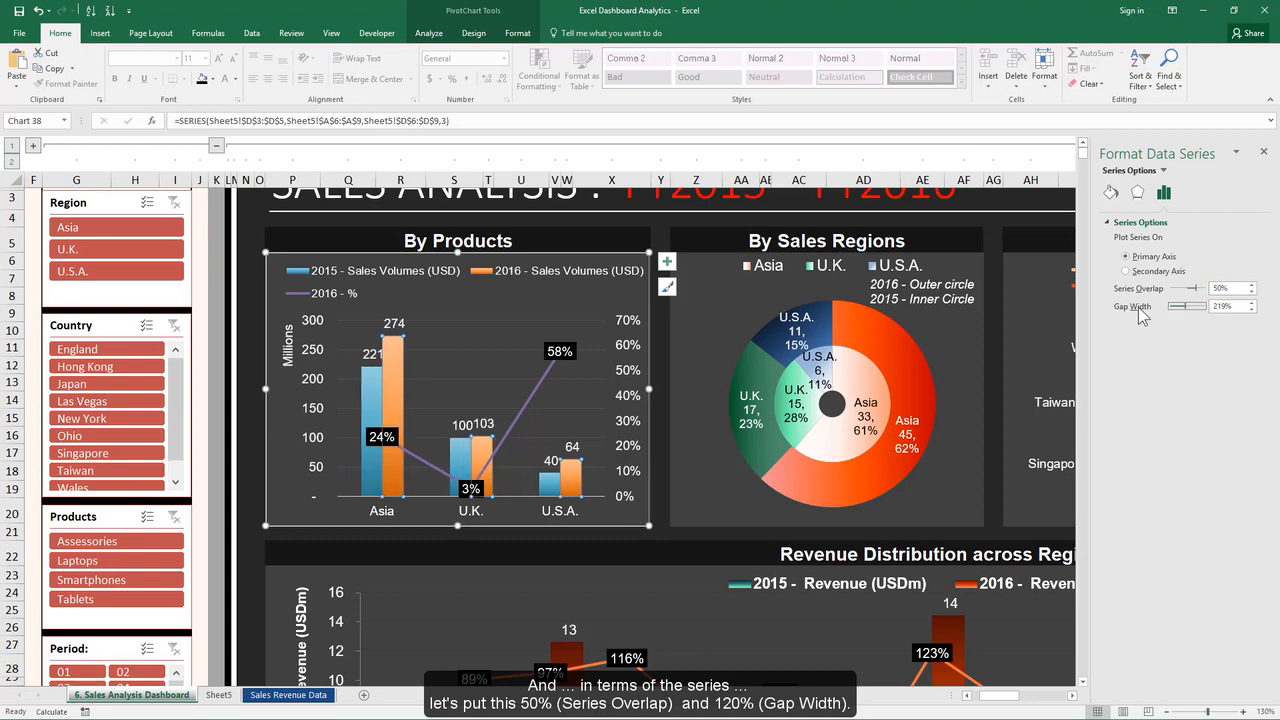
pyautogui.moveTo(1236, 306); pyautogui.dragTo(1138, 297)
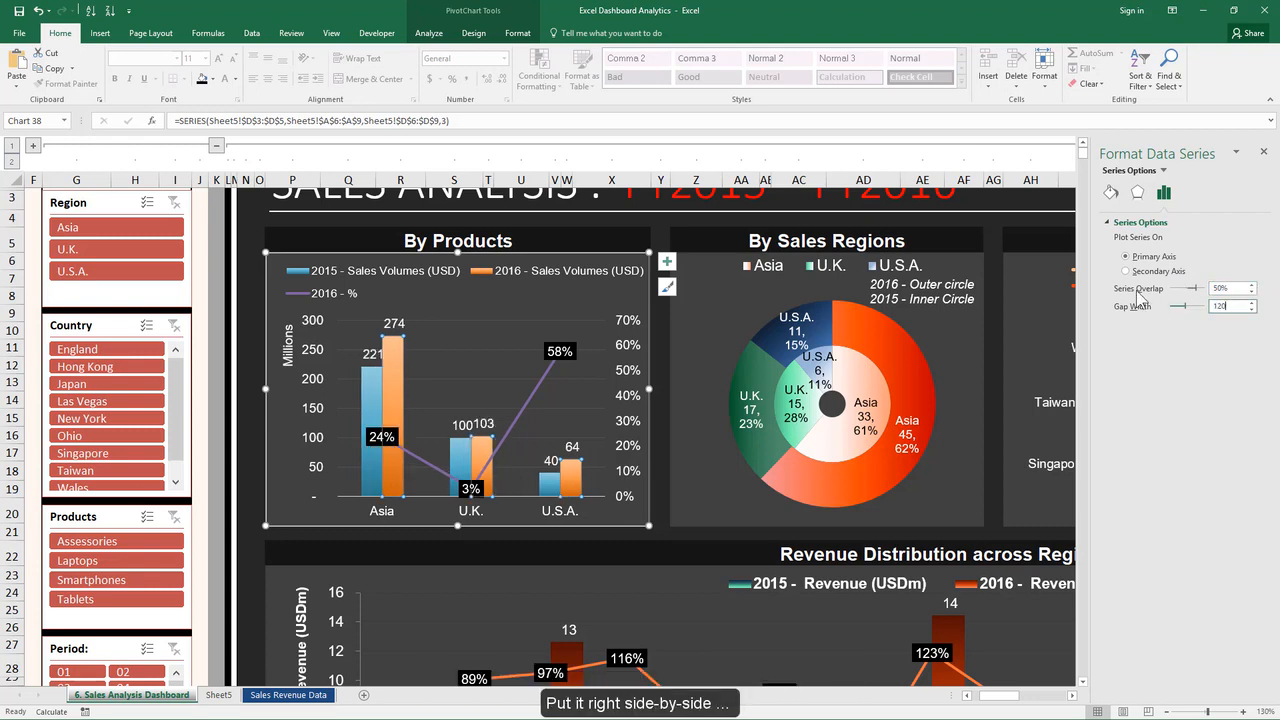
pyautogui.write('120')
pyautogui.press('Return')
# Set the dashboard sheet's zoom to 82%
pyautogui.scroll(-3, 668, 242)
pyautogui.click(752, 247)
pyautogui.scroll(1, 768, 235)
pyautogui.click(858, 334)
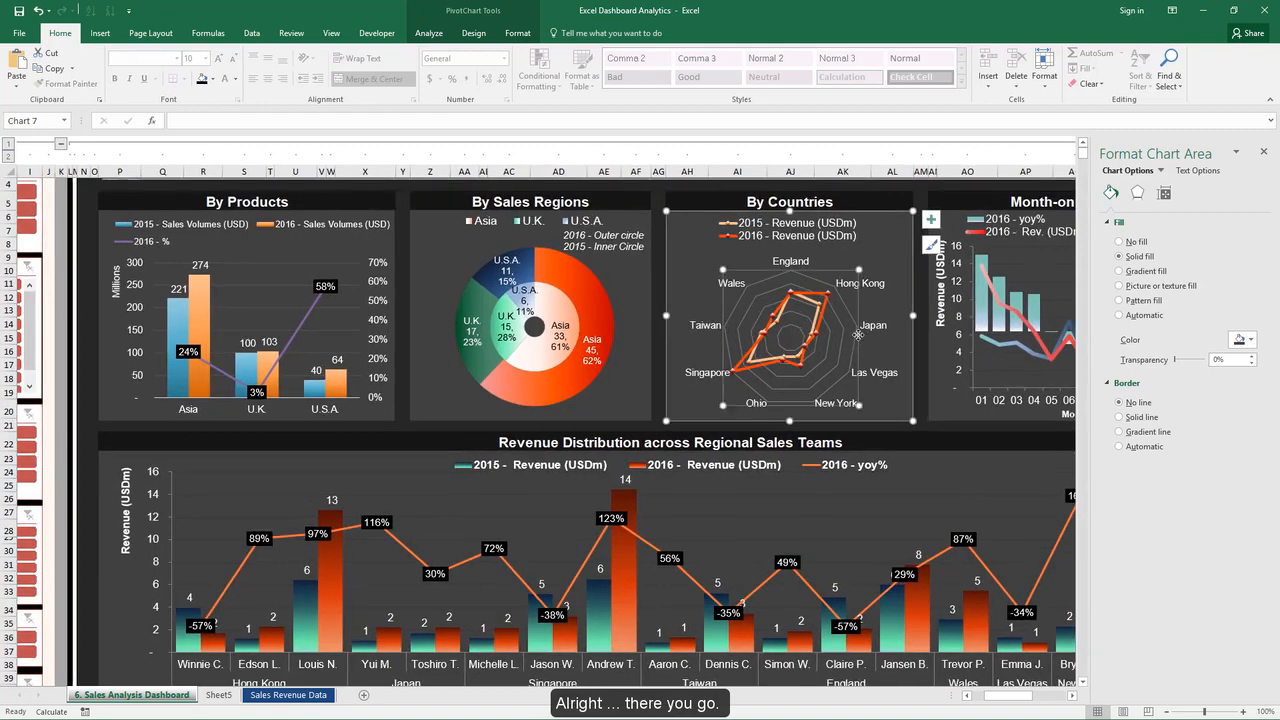
pyautogui.hotkey('alt', 'w')
pyautogui.write('qc82')
pyautogui.press('Return')
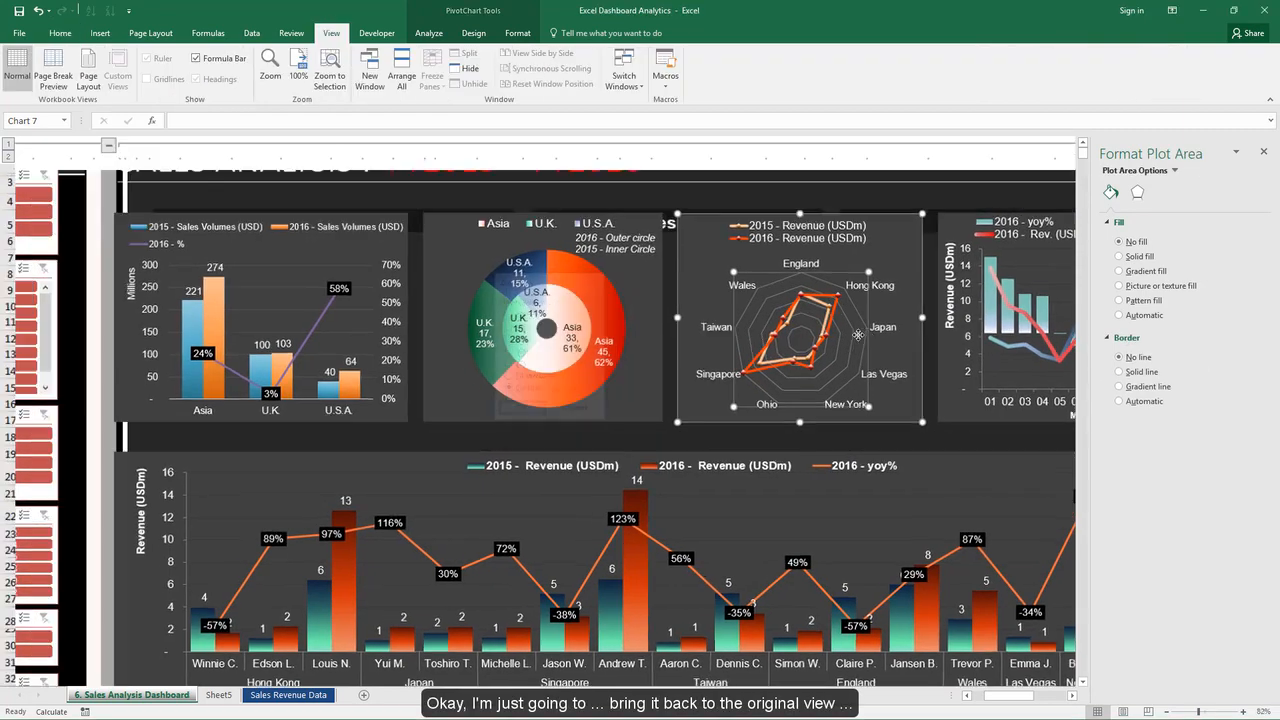
# Deselect the chart, close the formatting pane and bring the whole dashboard with its filters into view
pyautogui.click(1047, 213)
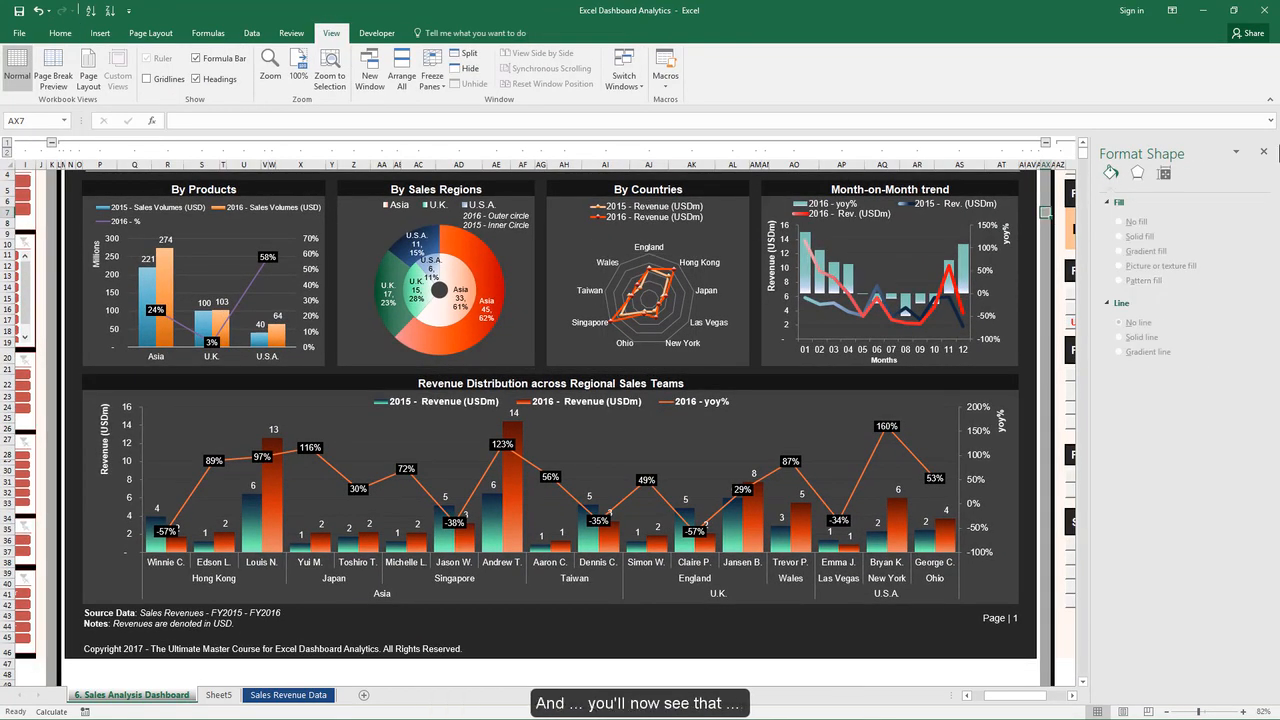
pyautogui.click(1263, 151)
pyautogui.scroll(1, 586, 320)
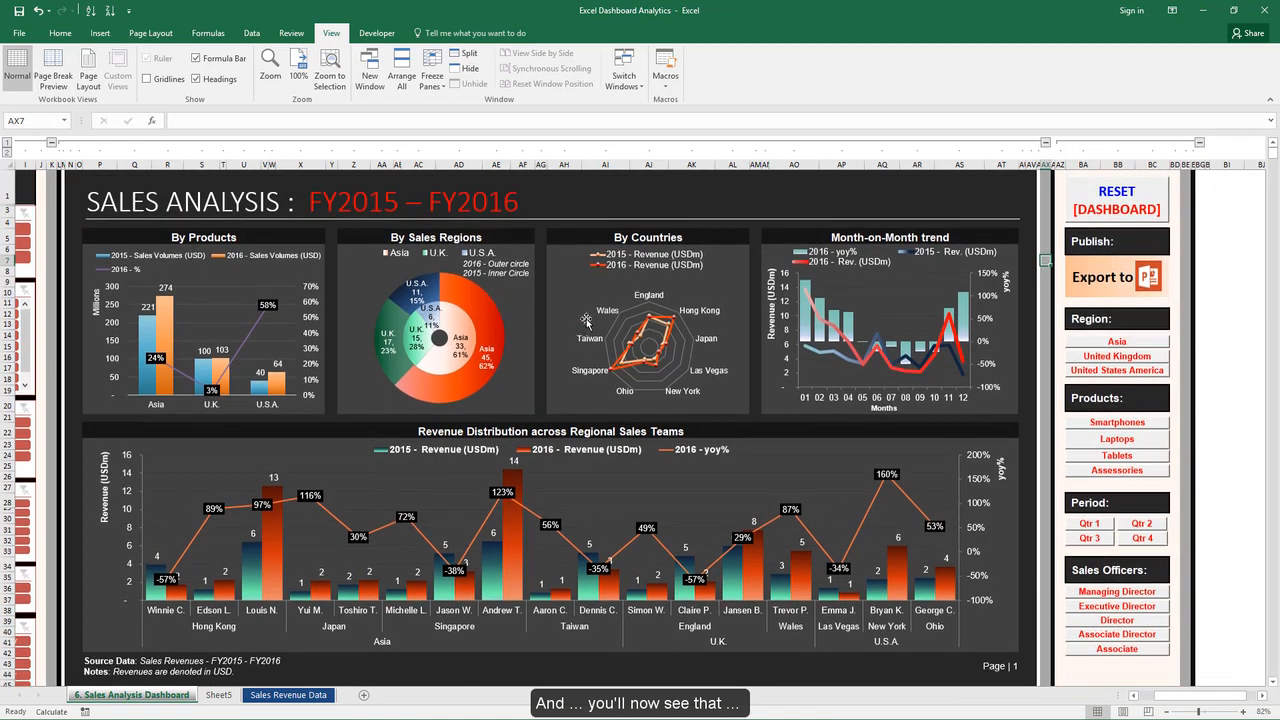
pyautogui.moveTo(1172, 697); pyautogui.dragTo(1125, 696)
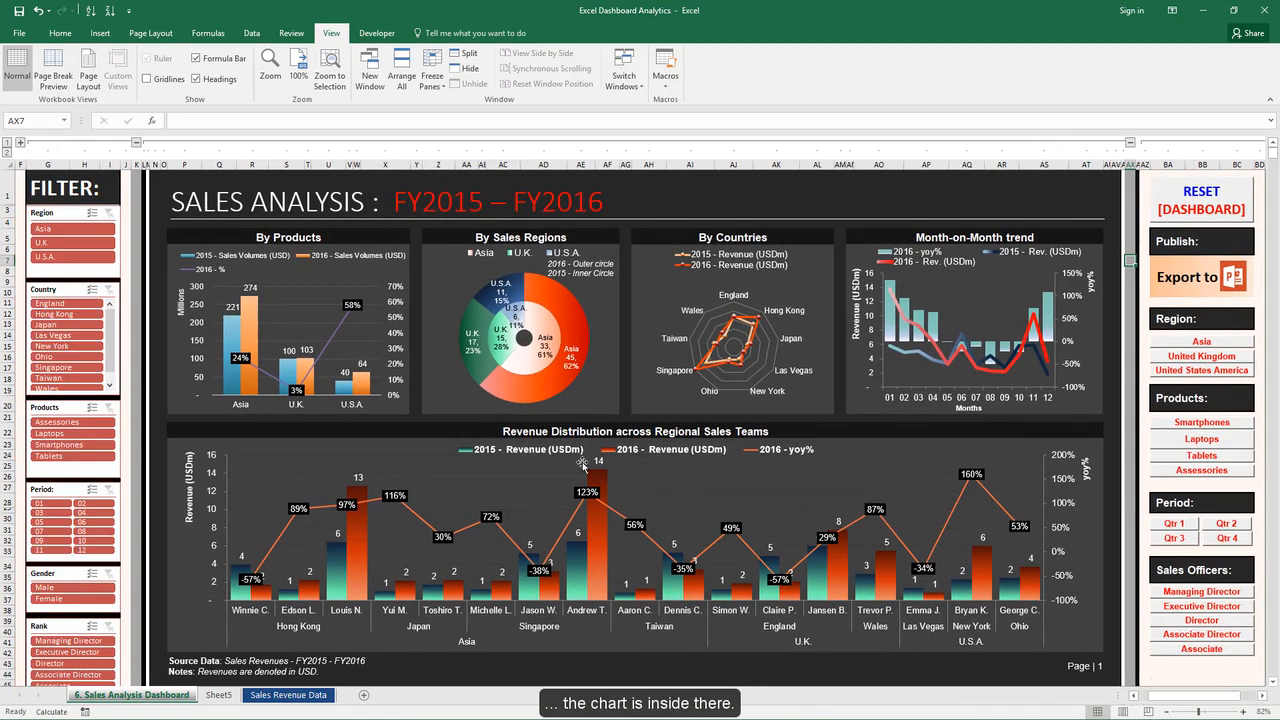
pyautogui.click(415, 415)
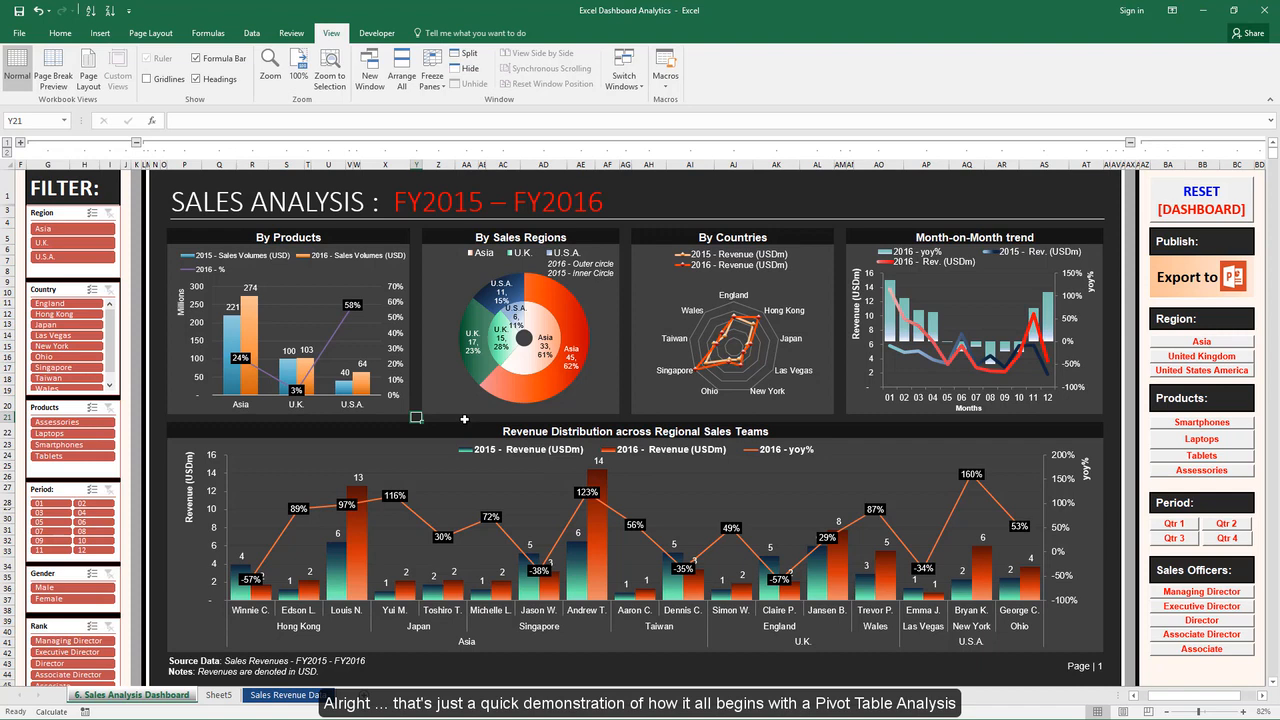
# Examine the regional pivot table and its original combo chart on Sheet5, and return to the sales dashboard
pyautogui.click(219, 695)
pyautogui.moveTo(706, 263); pyautogui.dragTo(981, 213)
pyautogui.click(494, 454)
pyautogui.moveTo(464, 352); pyautogui.dragTo(86, 214)
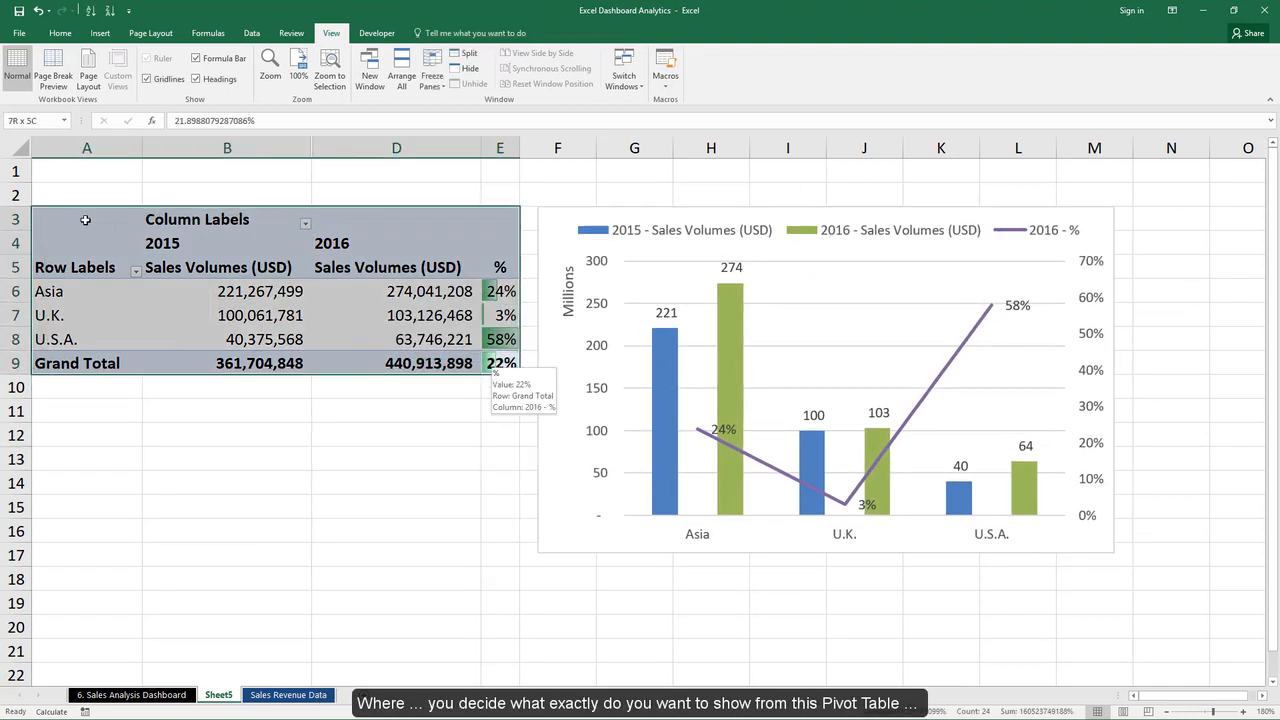
pyautogui.click(322, 463)
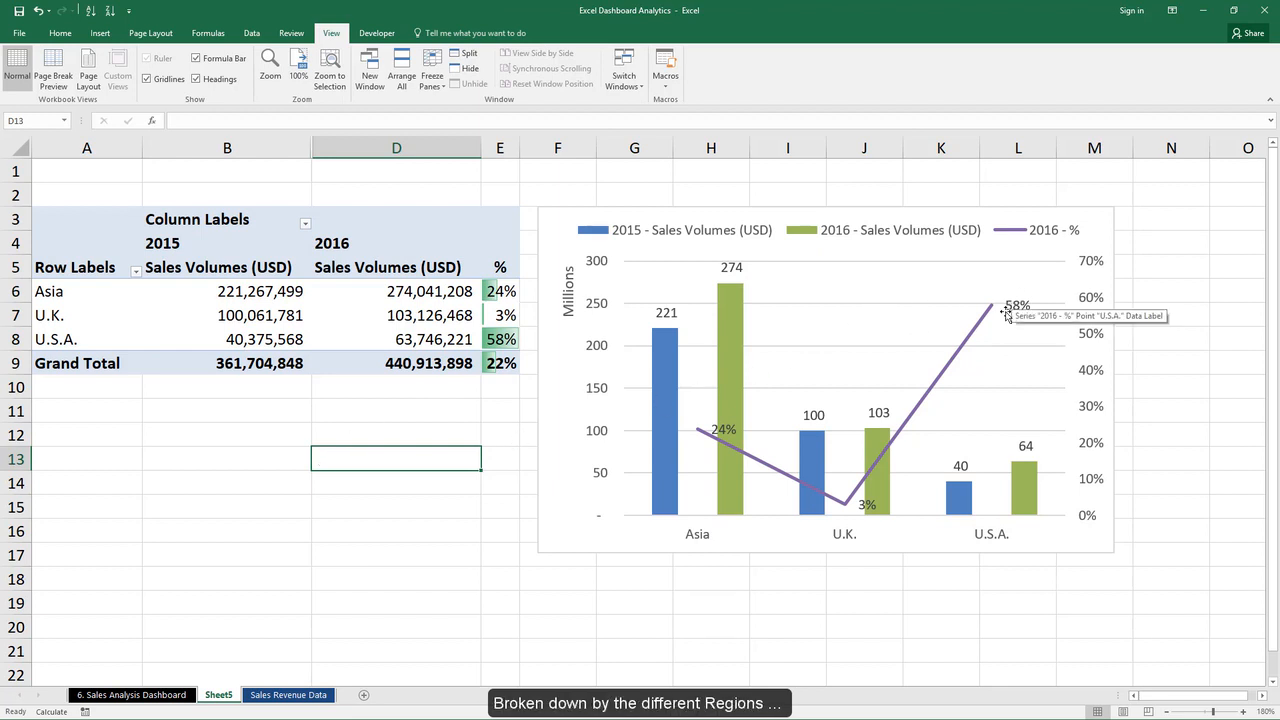
pyautogui.click(146, 694)
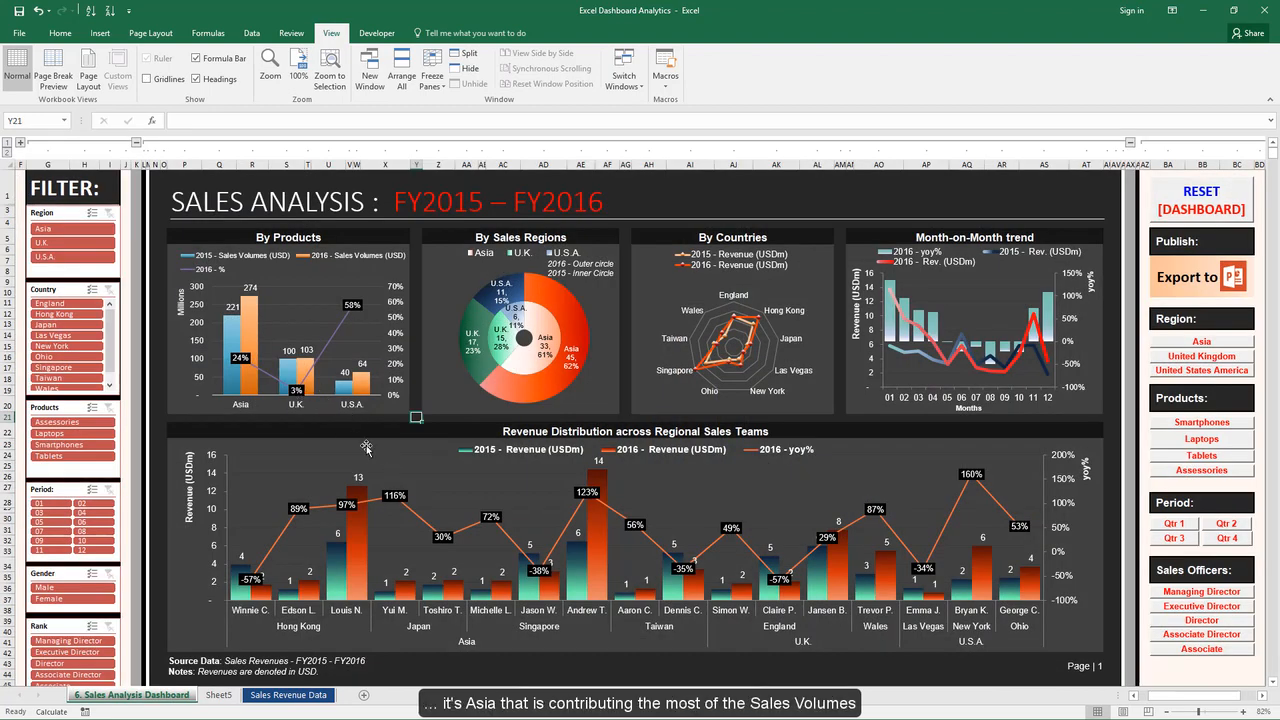